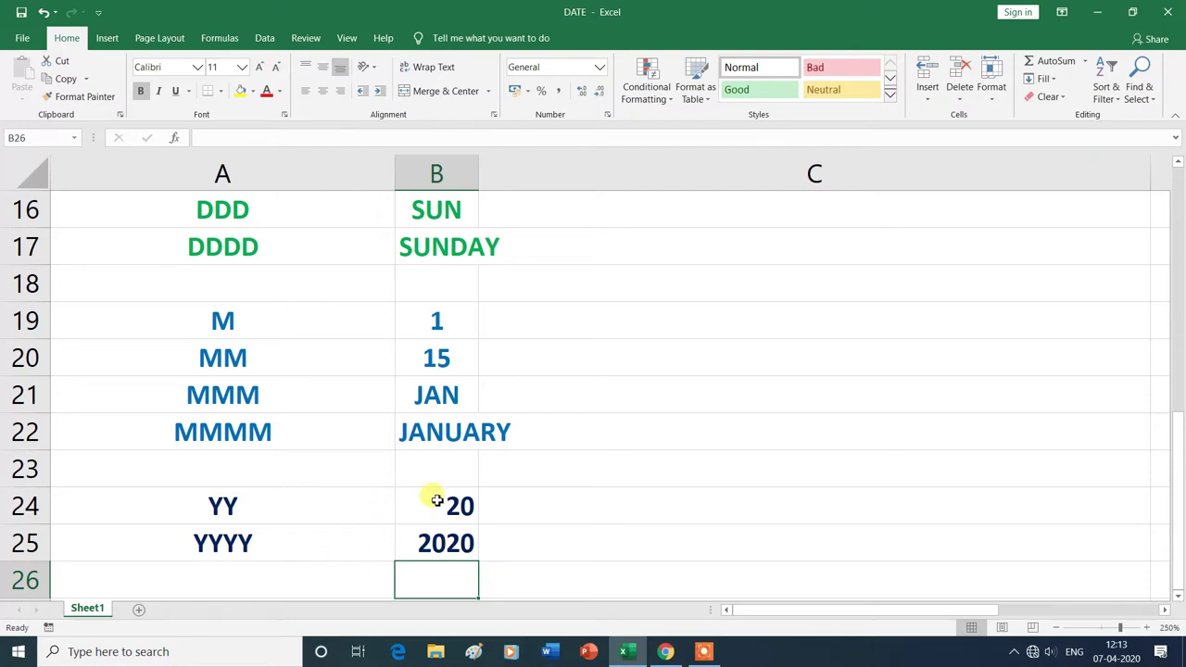
Scroll up to rows 1–8 to show the Sample and Date table.
{"action": "scroll", "coordinate": [521, 552], "scroll_direction": "up", "scroll_amount": 5}
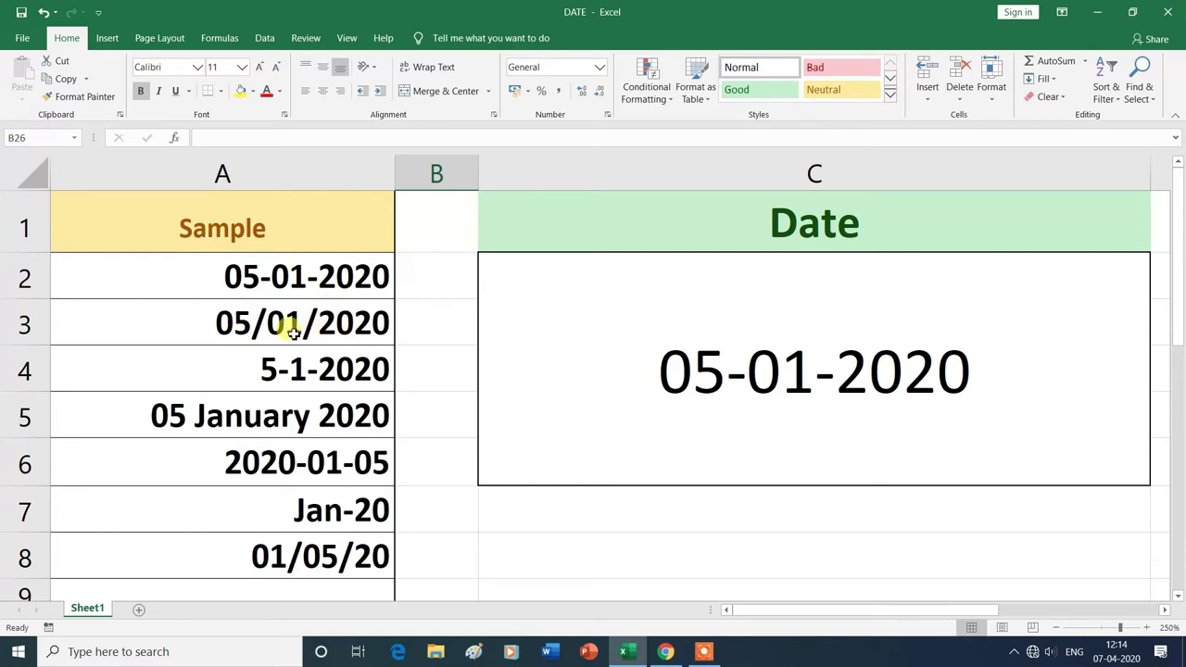
Give merged cell C2 the custom format dd/mm/yyyy so it shows 05/01/2020.
{"action": "left_click", "coordinate": [717, 371]}
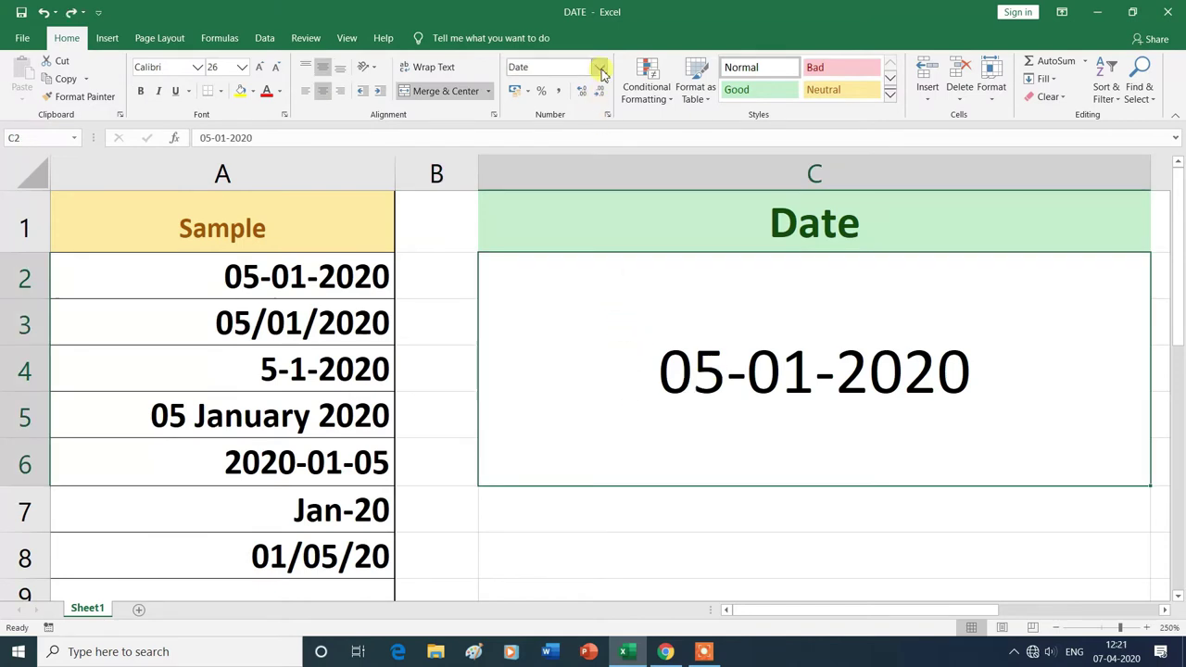
{"action": "left_click", "coordinate": [601, 70]}
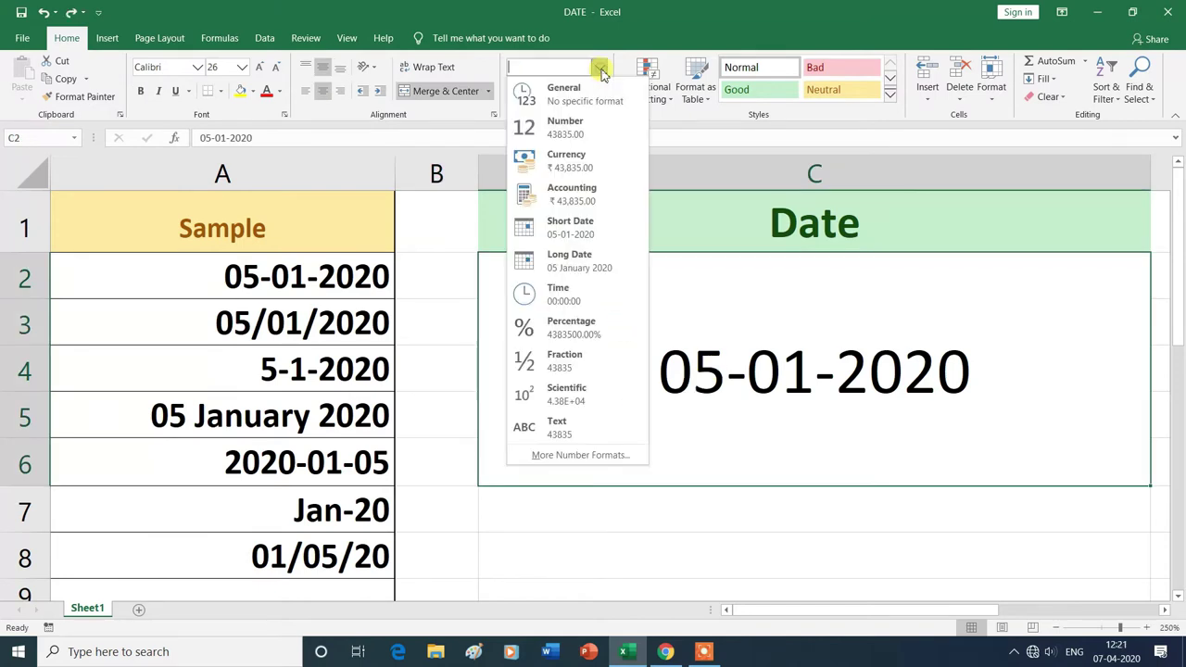
{"action": "left_click", "coordinate": [580, 455]}
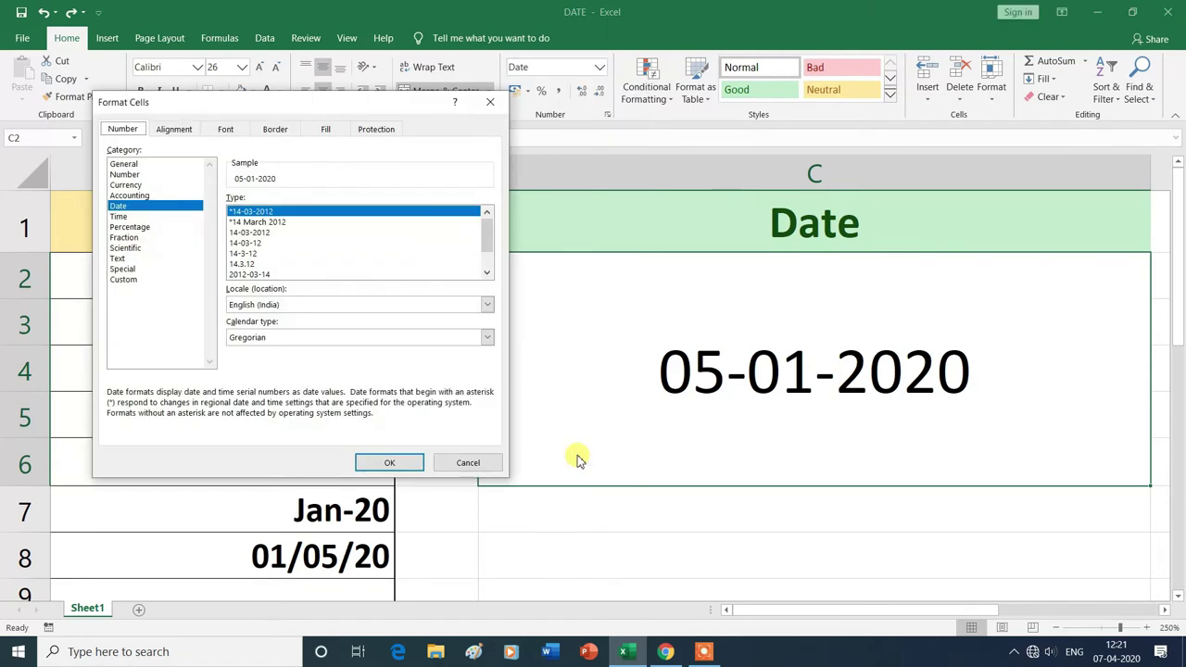
{"action": "left_click_drag", "start_coordinate": [374, 107], "coordinate": [313, 108]}
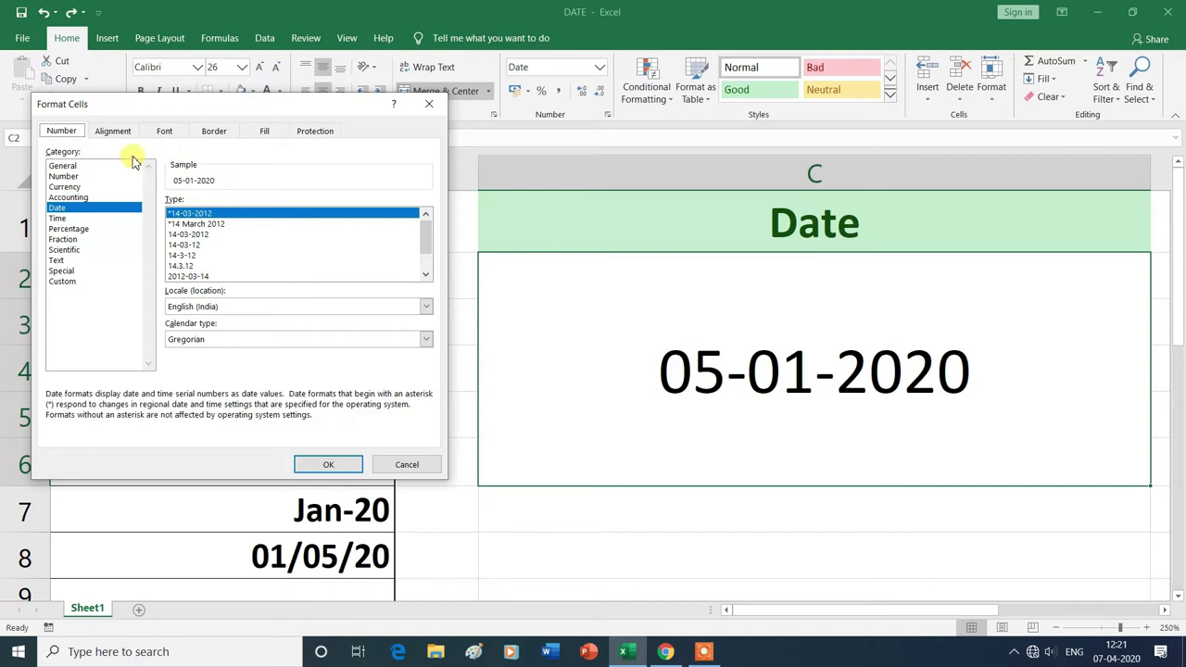
{"action": "left_click", "coordinate": [65, 282]}
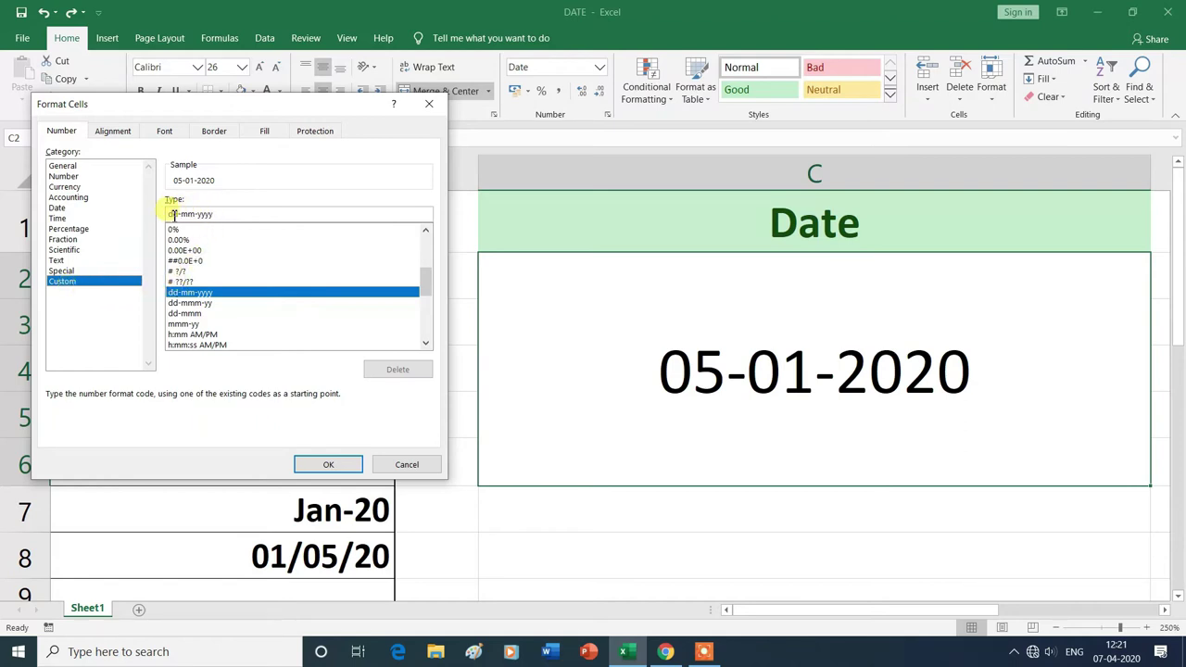
{"action": "left_click", "coordinate": [217, 214]}
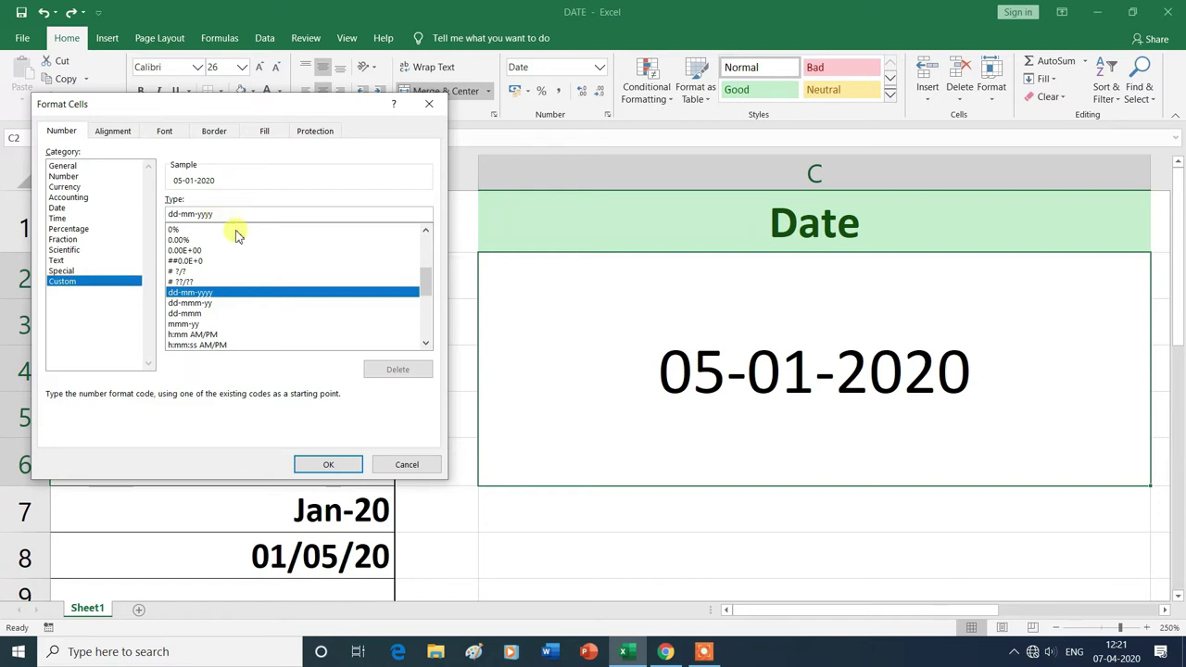
{"action": "key", "text": "BackSpace"}
{"action": "key", "text": "BackSpace"}
{"action": "key", "text": "BackSpace"}
{"action": "key", "text": "BackSpace"}
{"action": "key", "text": "BackSpace"}
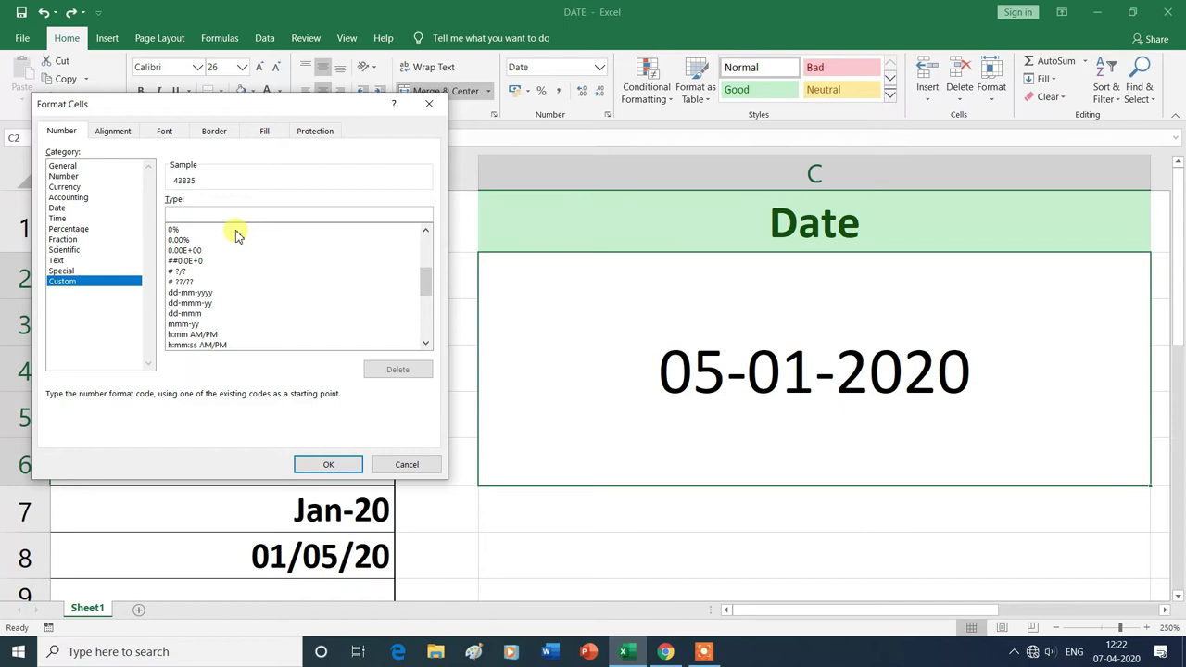
{"action": "type", "text": "dd"}
{"action": "type", "text": "/mm/yyyy"}
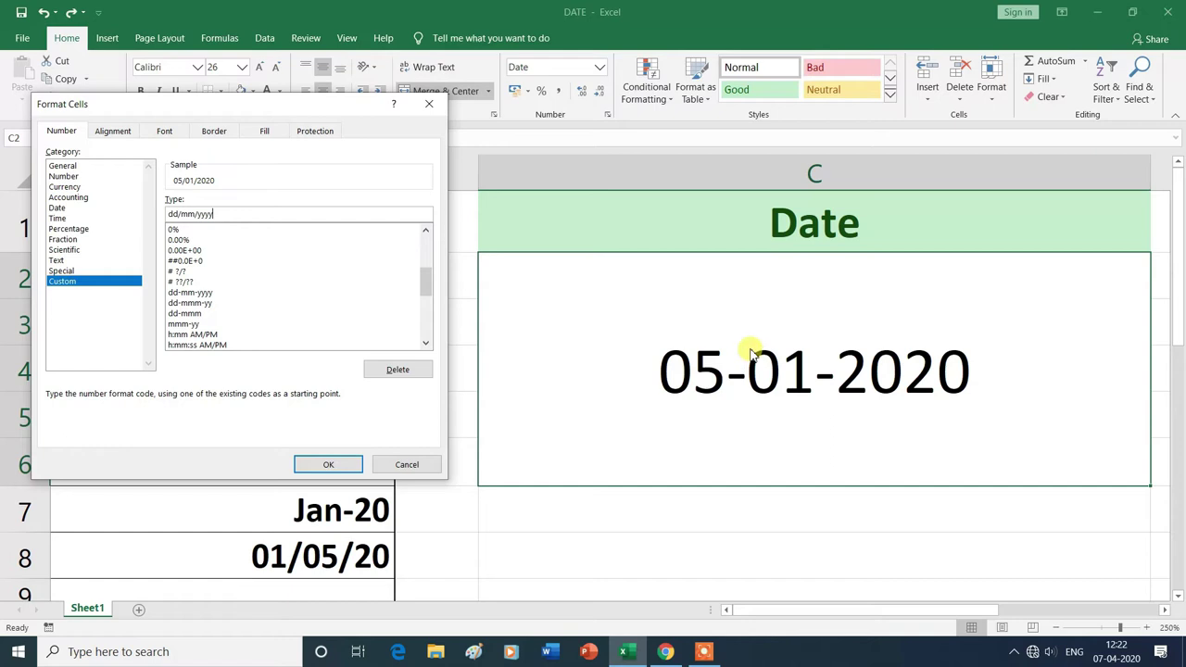
{"action": "left_click", "coordinate": [329, 465]}
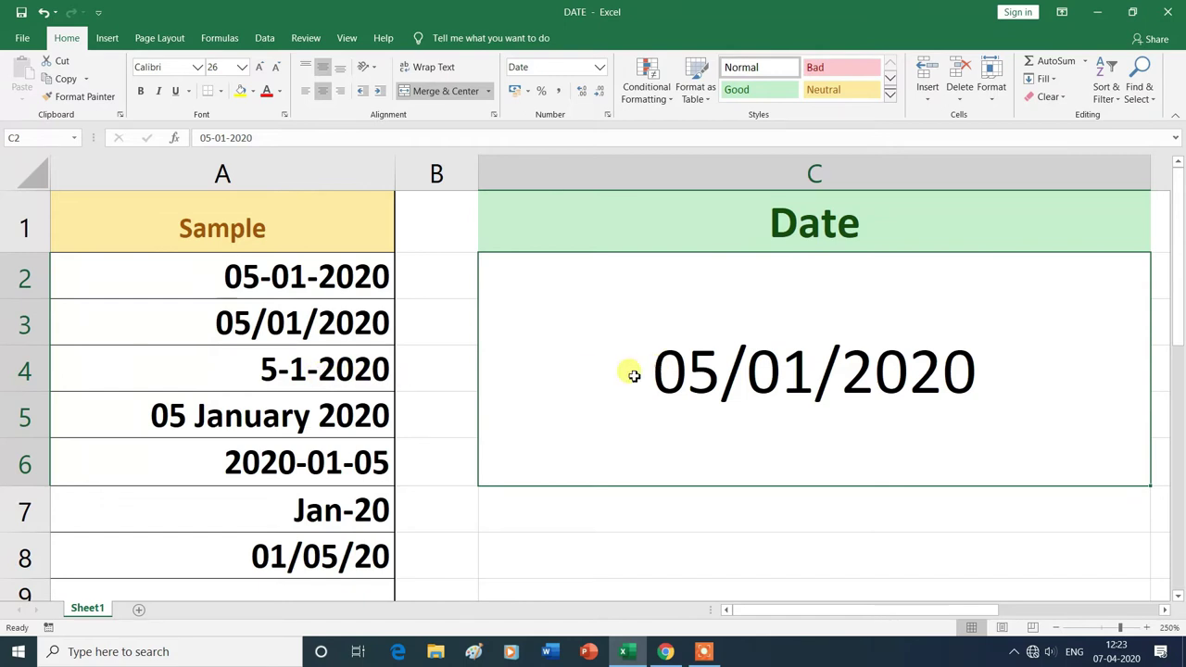
Change C2's custom format code to d-m-yyyy so it reads 5-1-2020.
{"action": "left_click", "coordinate": [600, 69]}
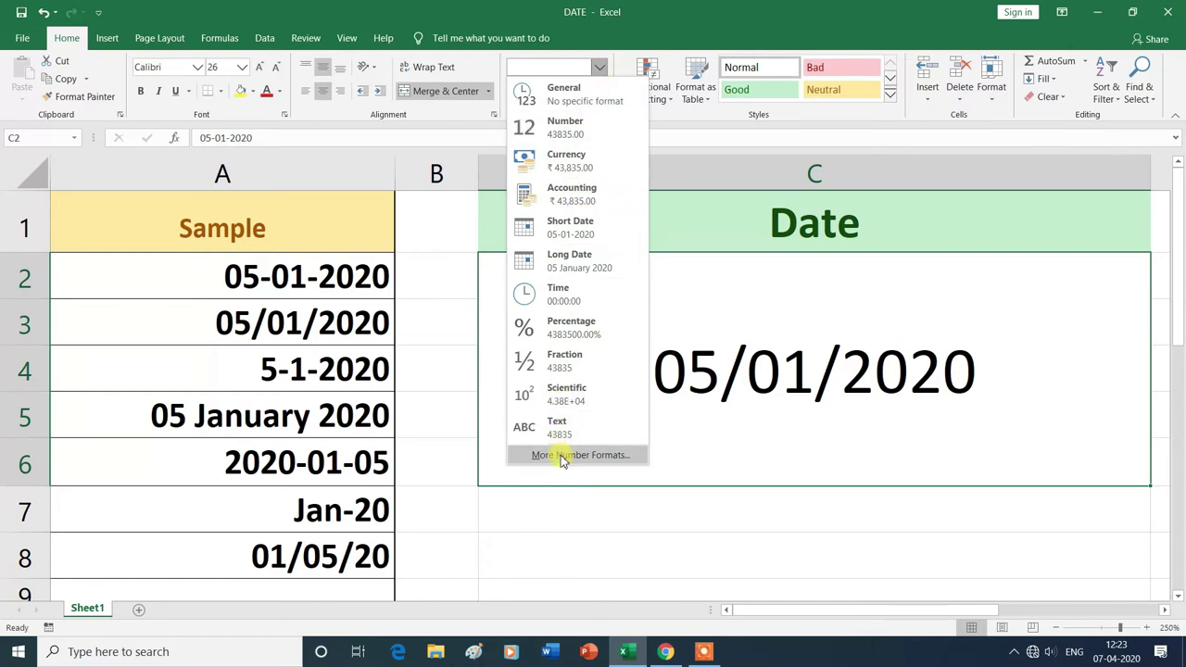
{"action": "left_click", "coordinate": [562, 455]}
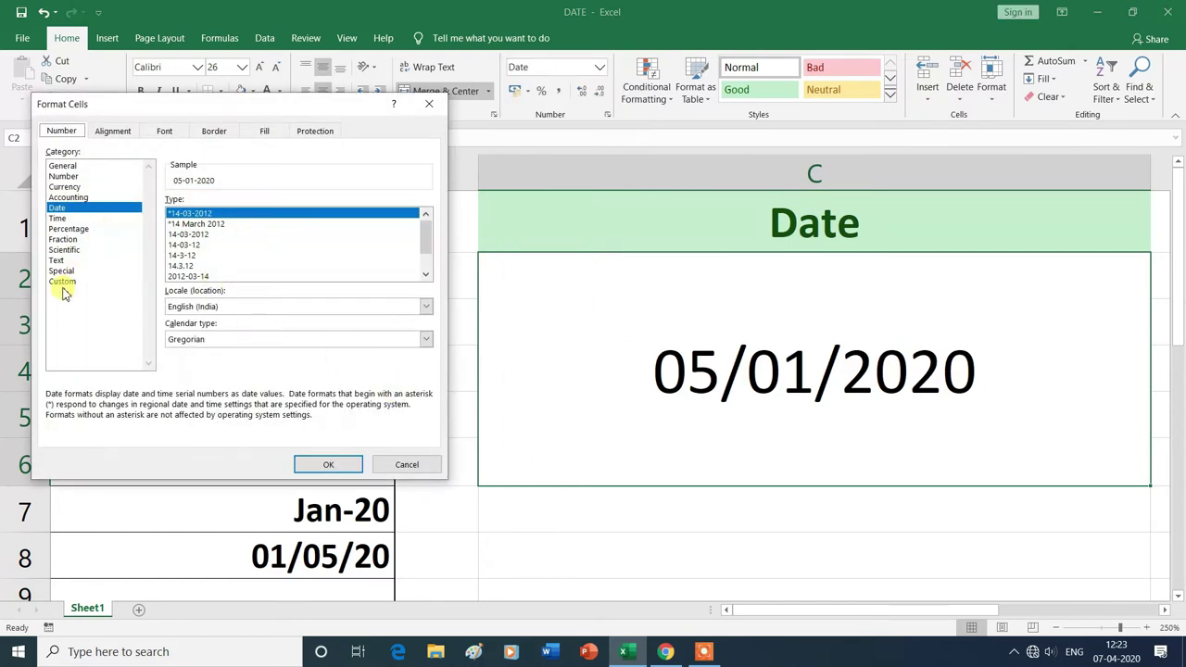
{"action": "left_click", "coordinate": [62, 281]}
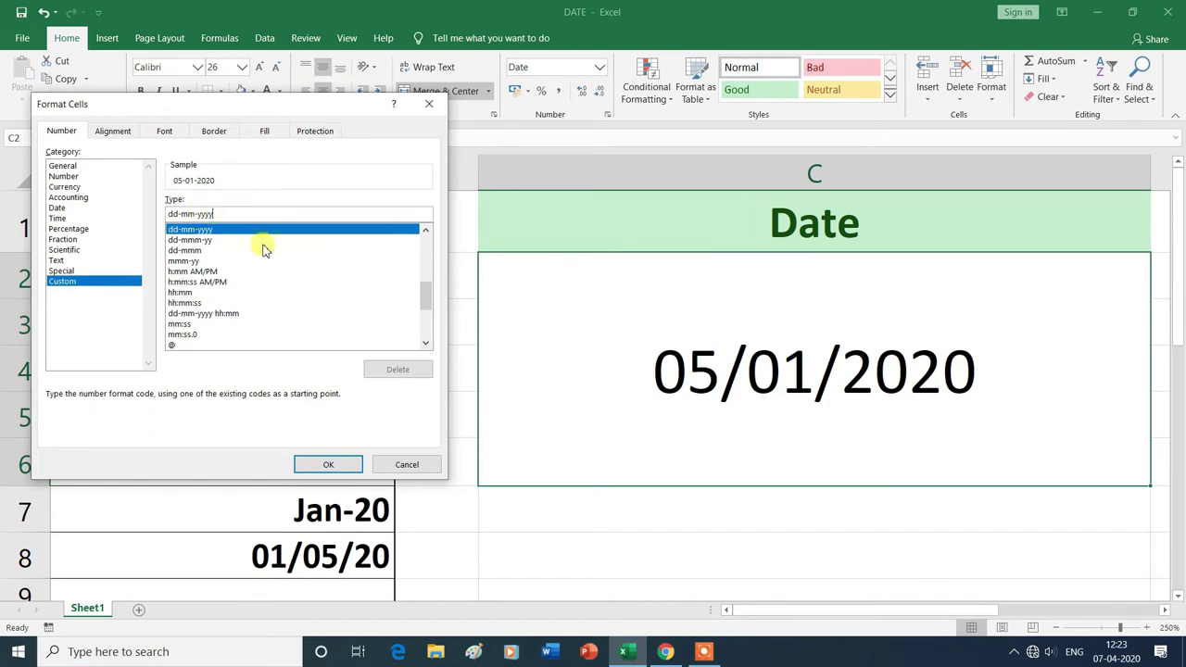
{"action": "key", "text": "BackSpace"}
{"action": "key", "text": "BackSpace"}
{"action": "key", "text": "BackSpace"}
{"action": "key", "text": "BackSpace"}
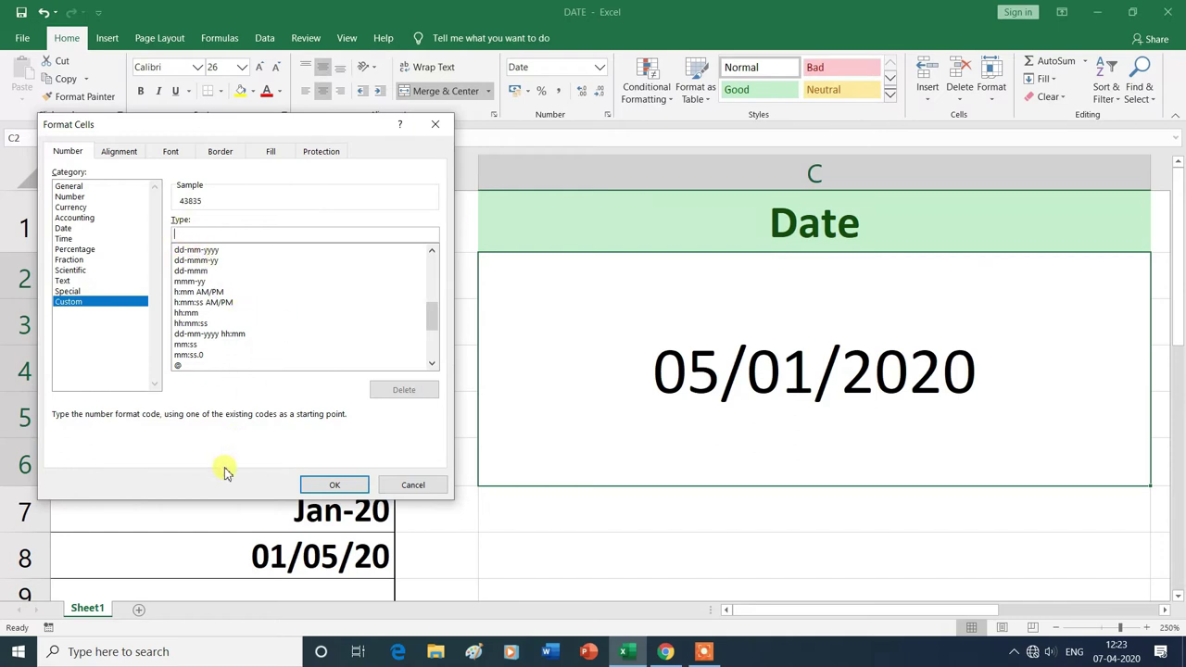
{"action": "type", "text": "d"}
{"action": "type", "text": "yyyy"}
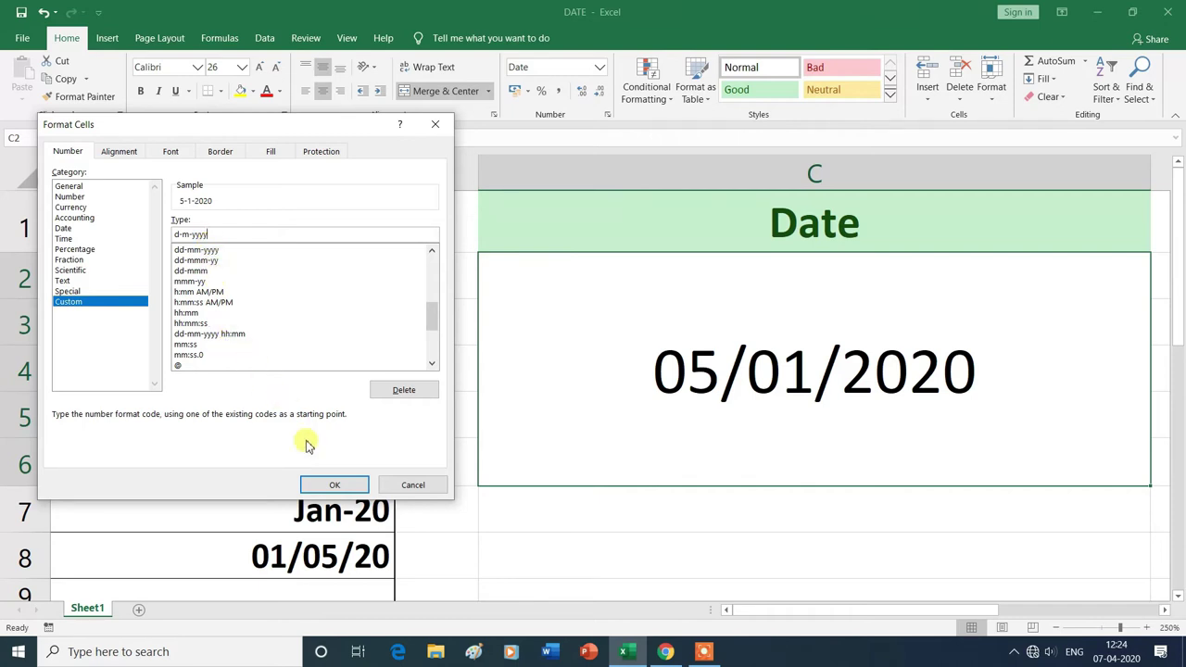
{"action": "left_click", "coordinate": [336, 485]}
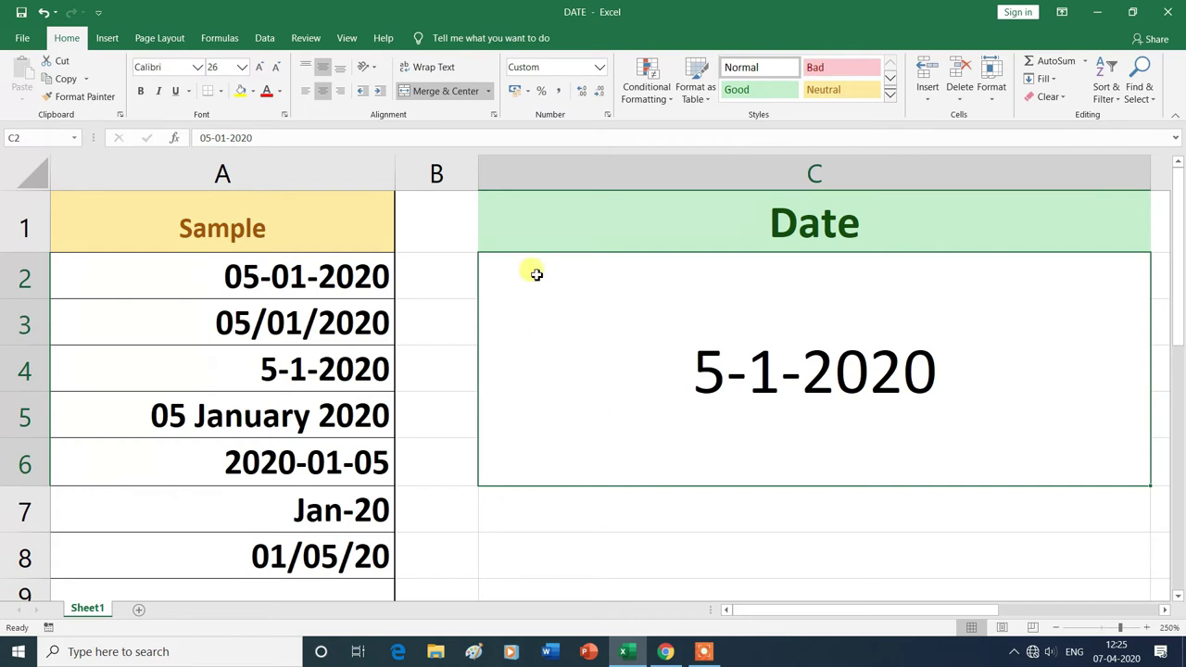
Set C2's custom format code to dd mmmm yyyy, displaying 05 January 2020.
{"action": "left_click", "coordinate": [598, 69]}
{"action": "left_click", "coordinate": [563, 455]}
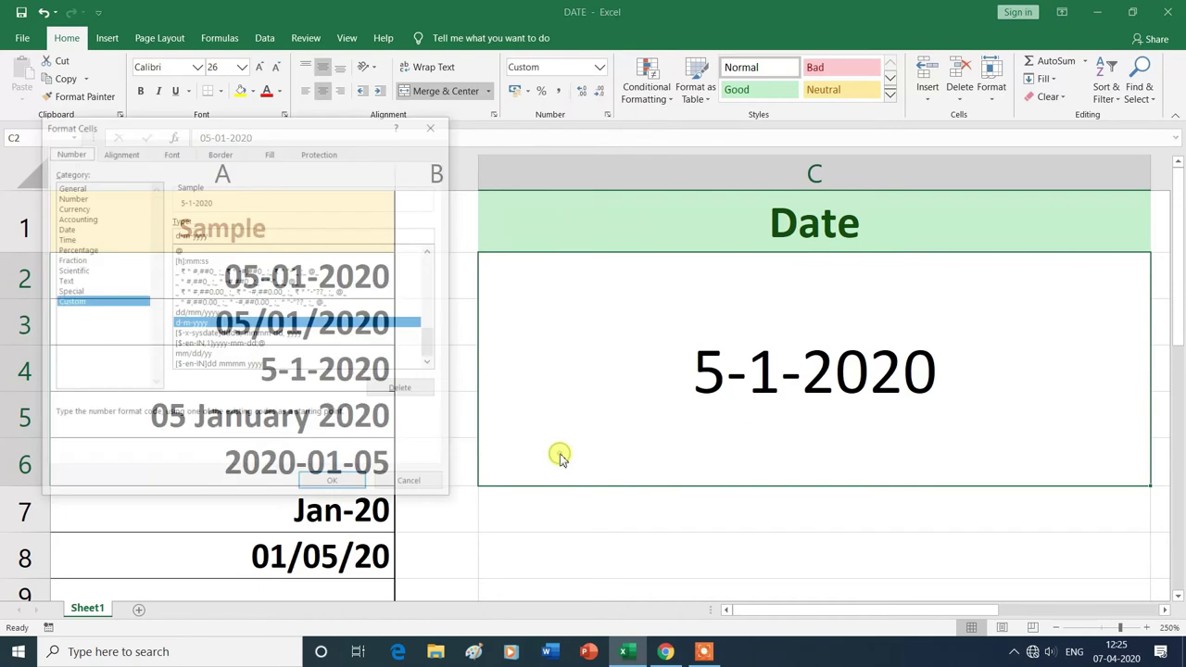
{"action": "left_click_drag", "start_coordinate": [324, 124], "coordinate": [893, 153]}
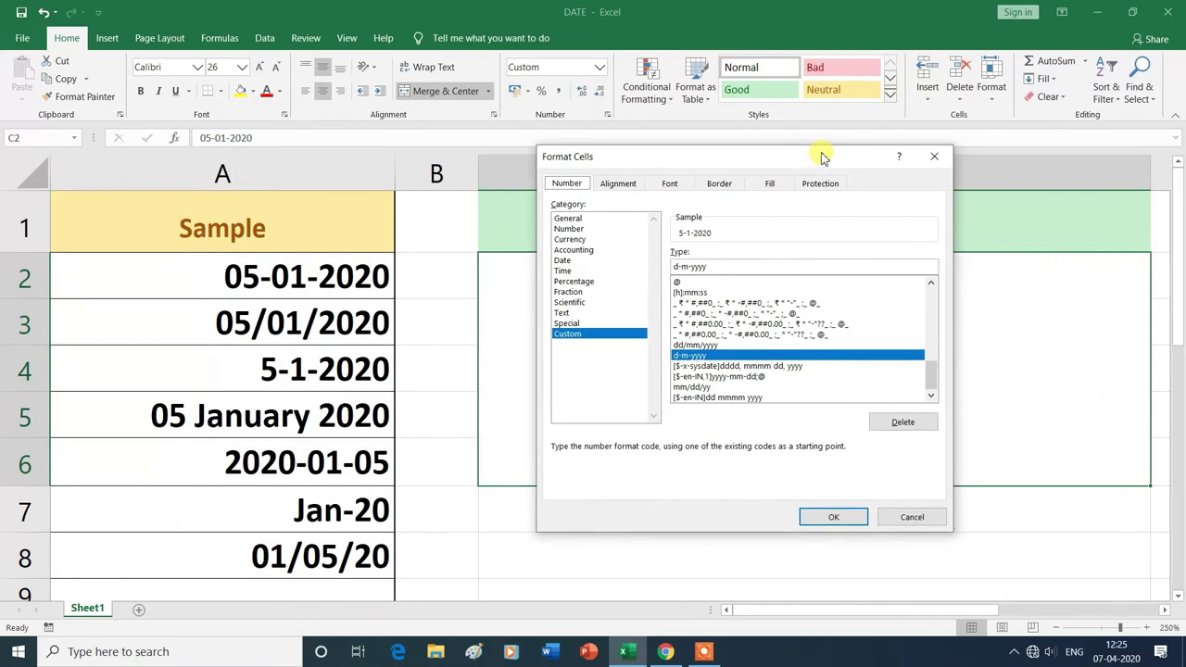
{"action": "left_click_drag", "start_coordinate": [893, 153], "coordinate": [787, 156]}
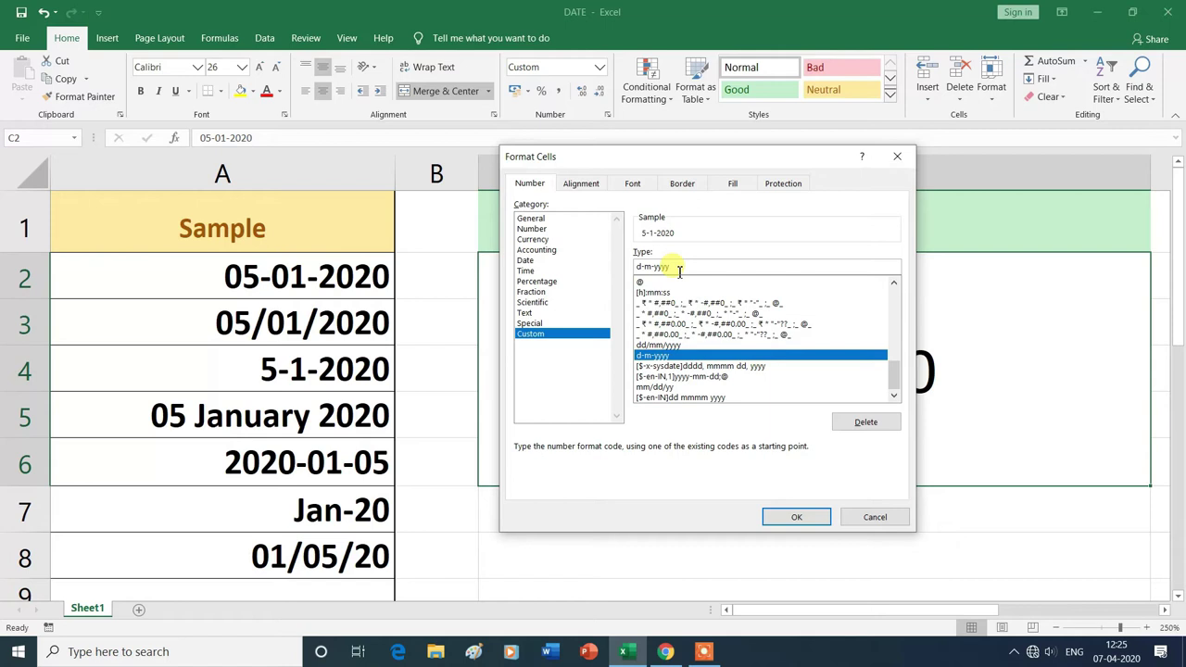
{"action": "left_click", "coordinate": [679, 268]}
{"action": "key", "text": "BackSpace"}
{"action": "key", "text": "BackSpace"}
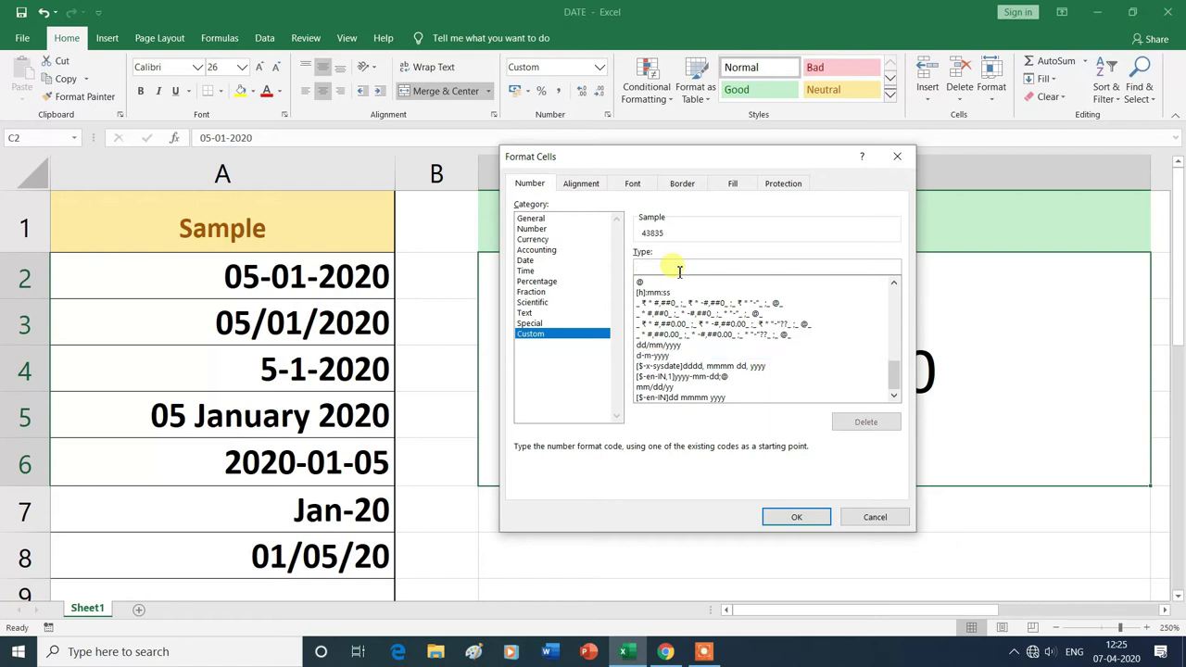
{"action": "type", "text": "dd mmmm yyyy"}
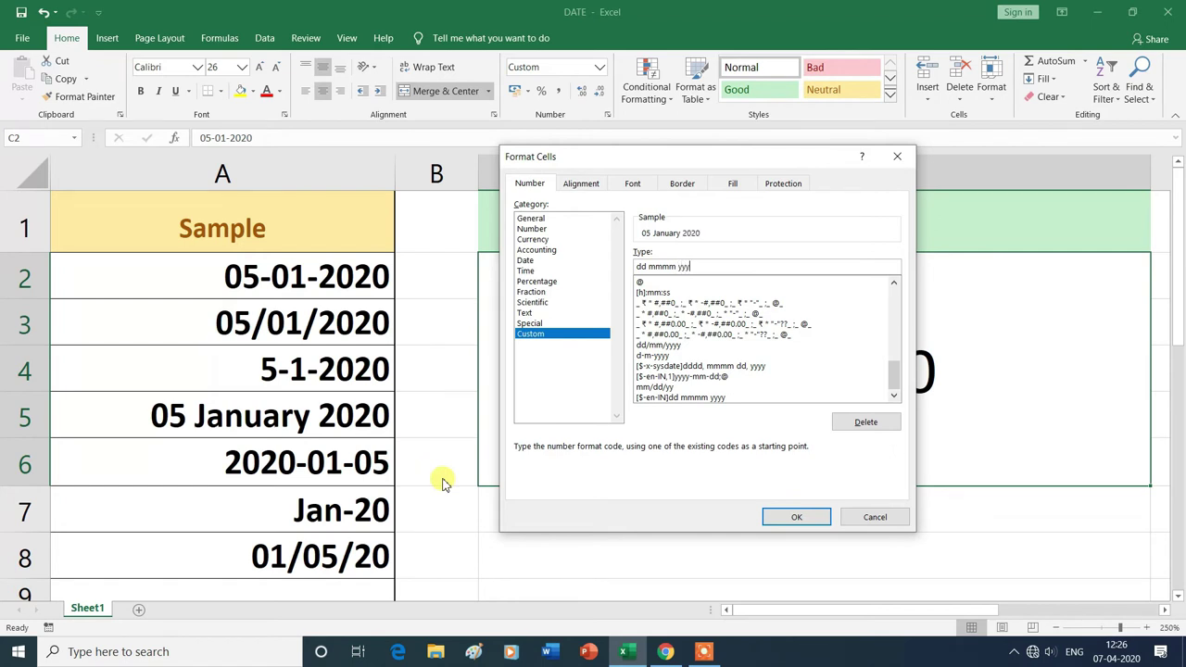
{"action": "double_click", "coordinate": [661, 268]}
{"action": "left_click", "coordinate": [662, 269]}
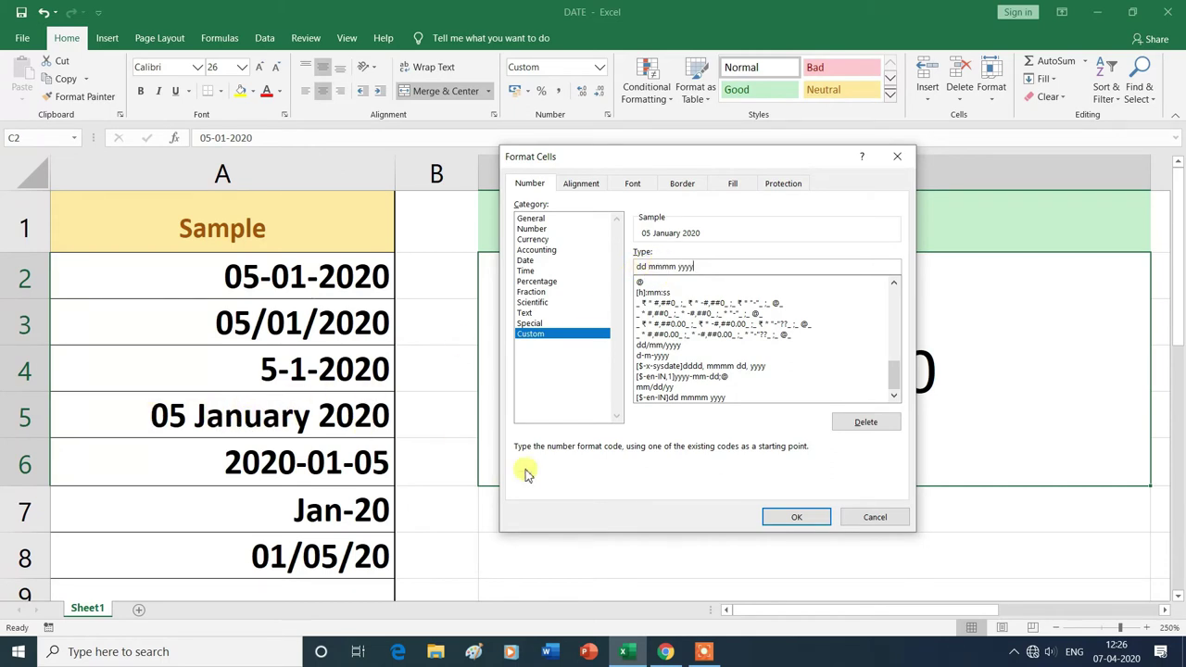
{"action": "left_click", "coordinate": [797, 519]}
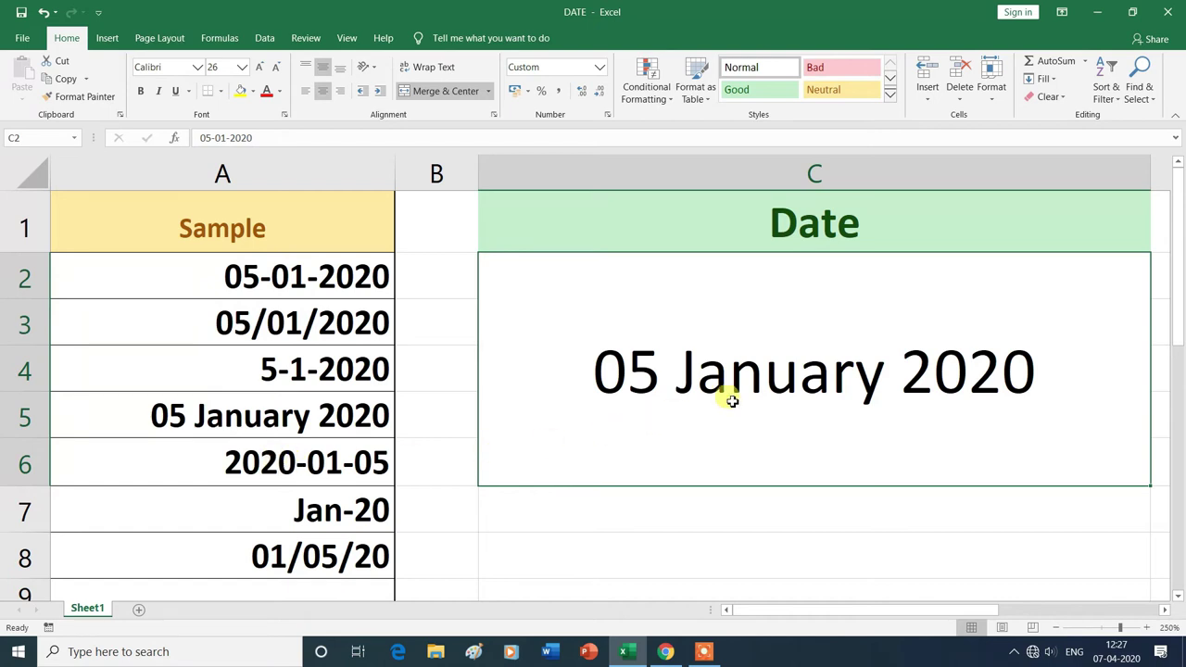
Replace C2's format code with yyyy-mm-dd so it displays 2020-01-05.
{"action": "left_click", "coordinate": [600, 70]}
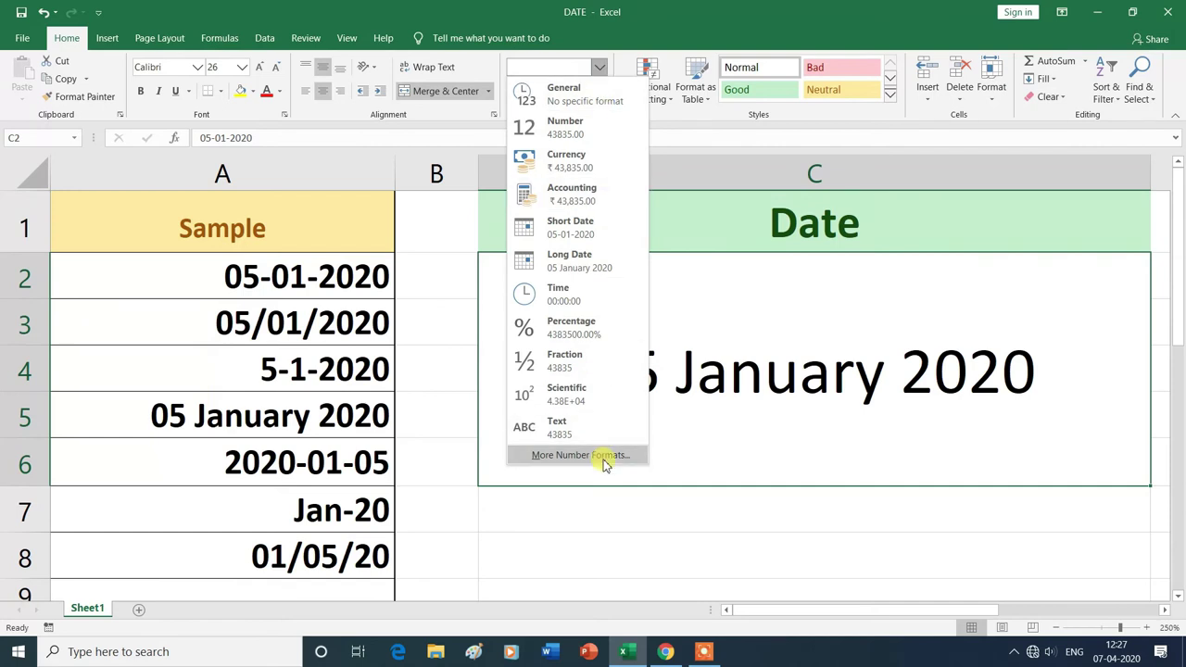
{"action": "left_click", "coordinate": [603, 455]}
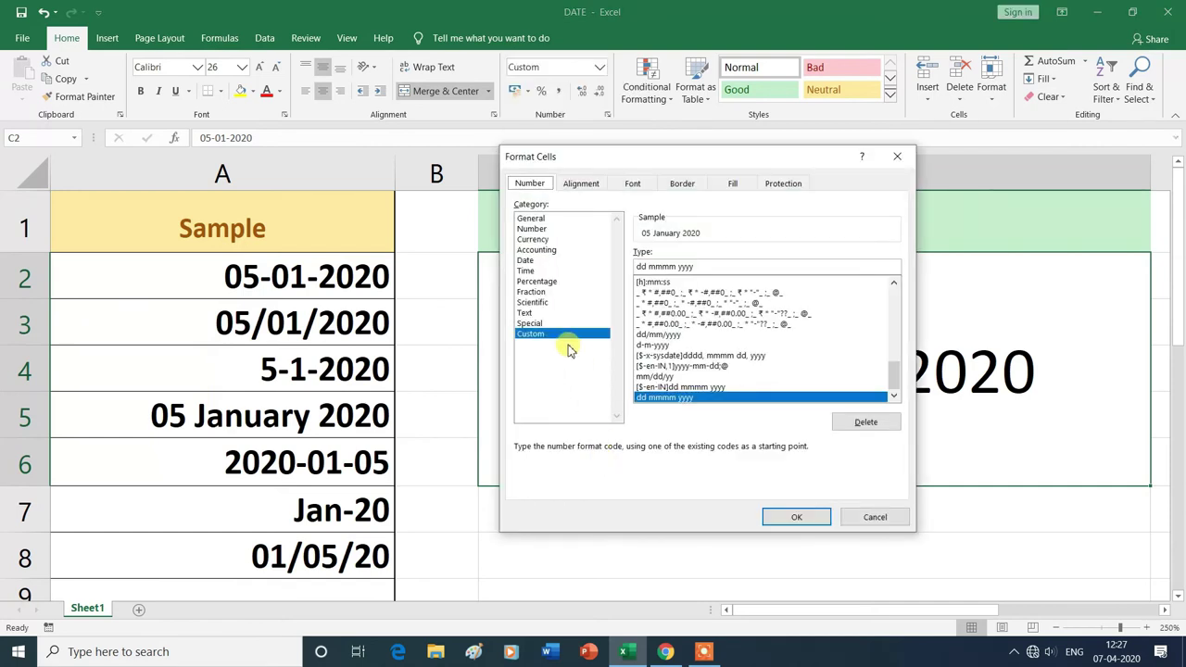
{"action": "left_click", "coordinate": [719, 267]}
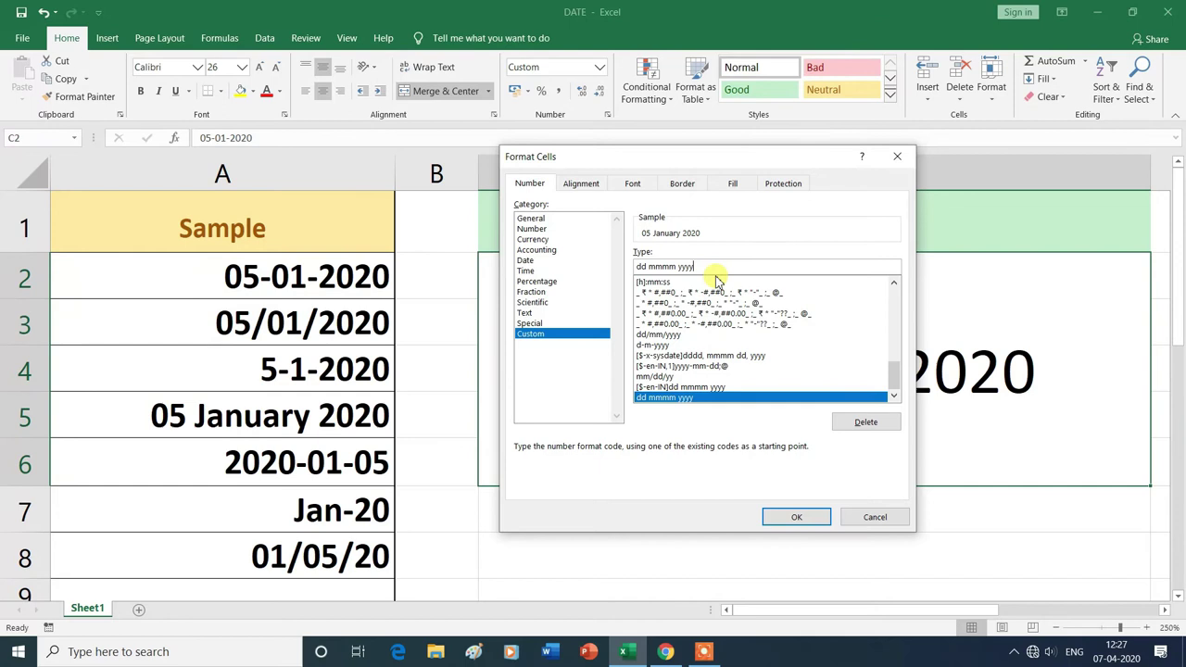
{"action": "key", "text": "BackSpace"}
{"action": "key", "text": "BackSpace"}
{"action": "key", "text": "BackSpace"}
{"action": "key", "text": "BackSpace"}
{"action": "key", "text": "BackSpace"}
{"action": "key", "text": "BackSpace"}
{"action": "key", "text": "BackSpace"}
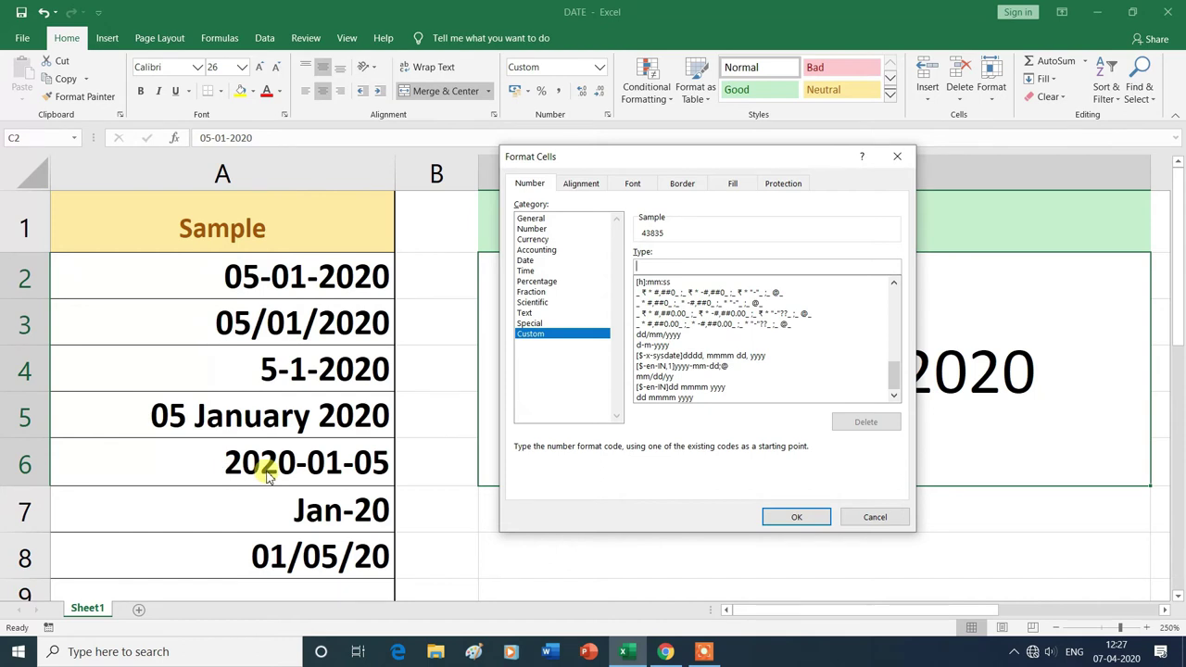
{"action": "type", "text": "yyyy-mm"}
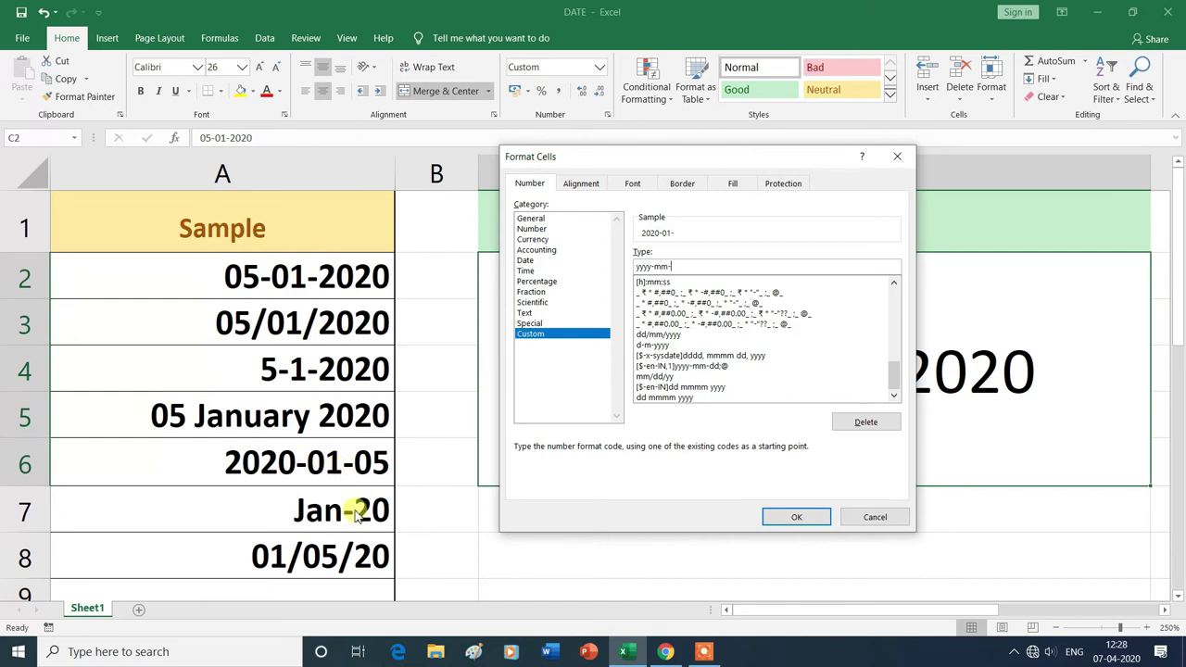
{"action": "type", "text": "-"}
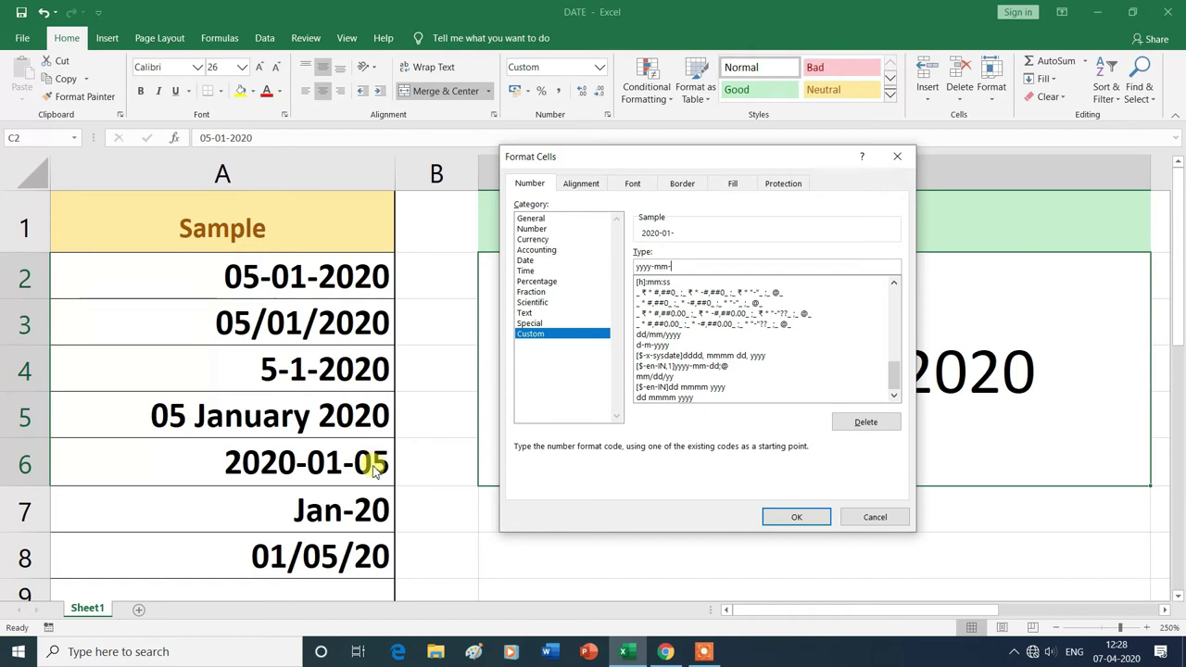
{"action": "type", "text": "dd"}
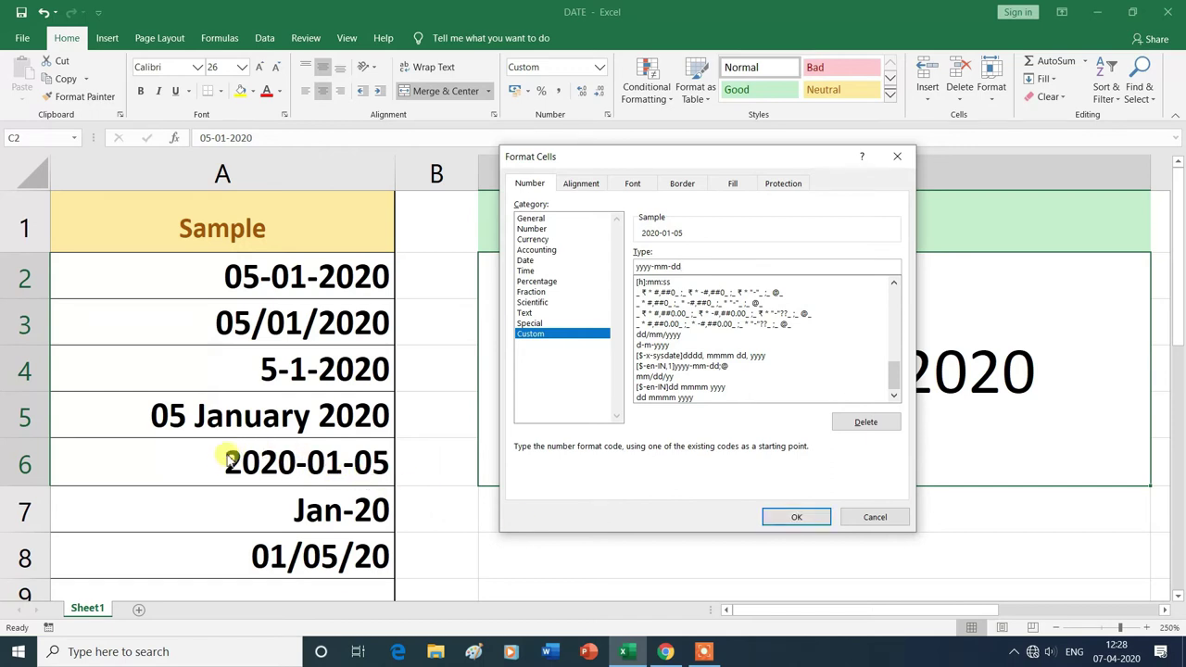
{"action": "left_click", "coordinate": [812, 517]}
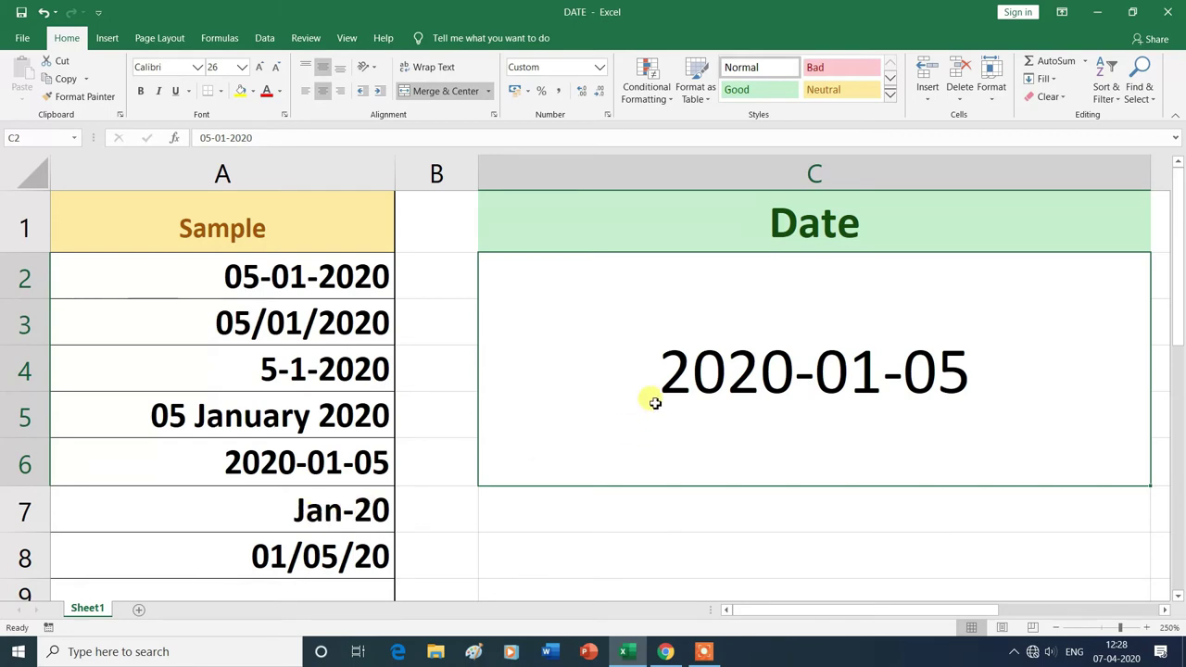
{"action": "left_click", "coordinate": [600, 73]}
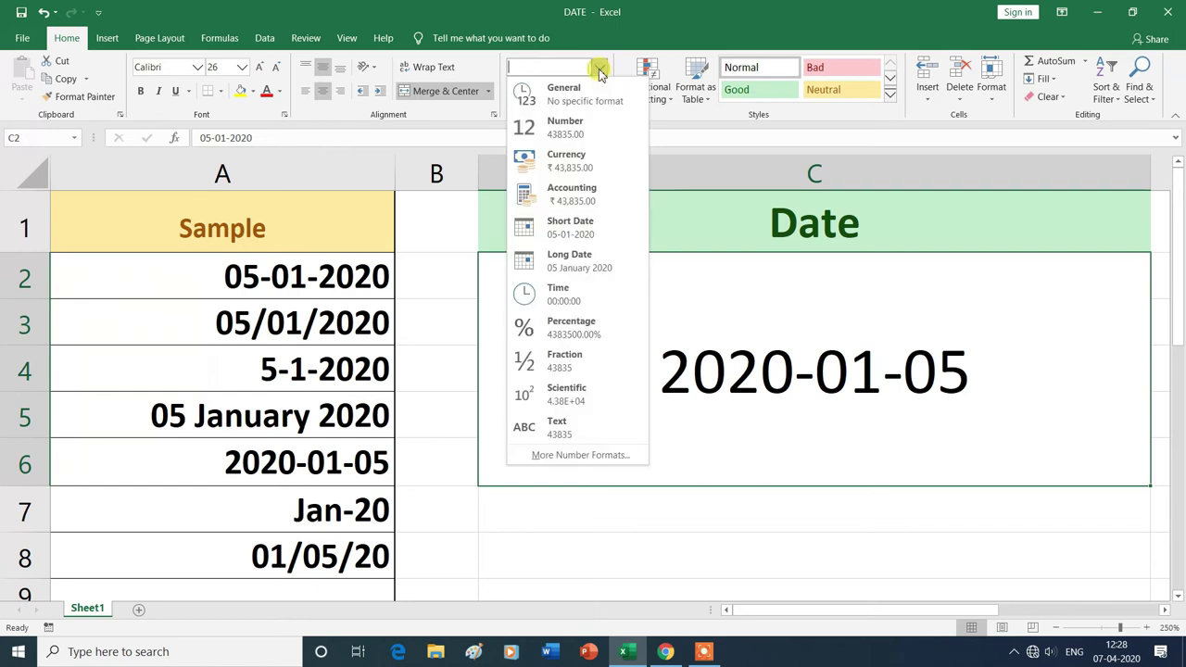
Enter the custom code mmm-yy for C2 so its date previews as Jan-20.
{"action": "left_click", "coordinate": [587, 455]}
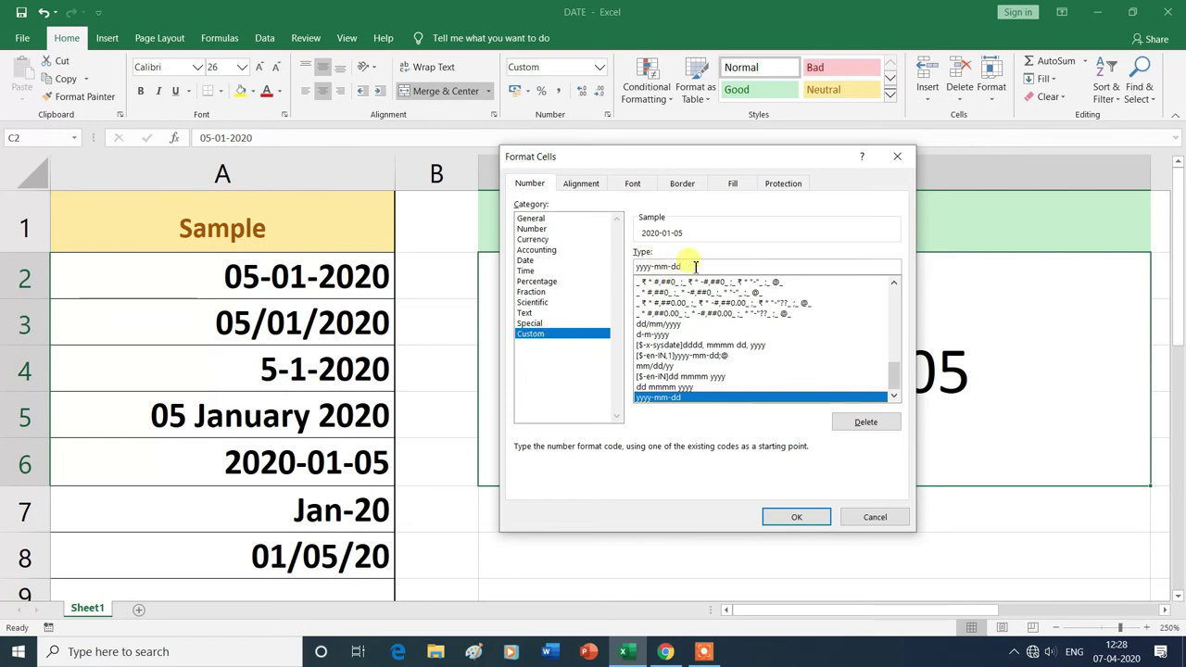
{"action": "left_click", "coordinate": [695, 267]}
{"action": "key", "text": "BackSpace"}
{"action": "key", "text": "BackSpace"}
{"action": "key", "text": "BackSpace"}
{"action": "key", "text": "BackSpace"}
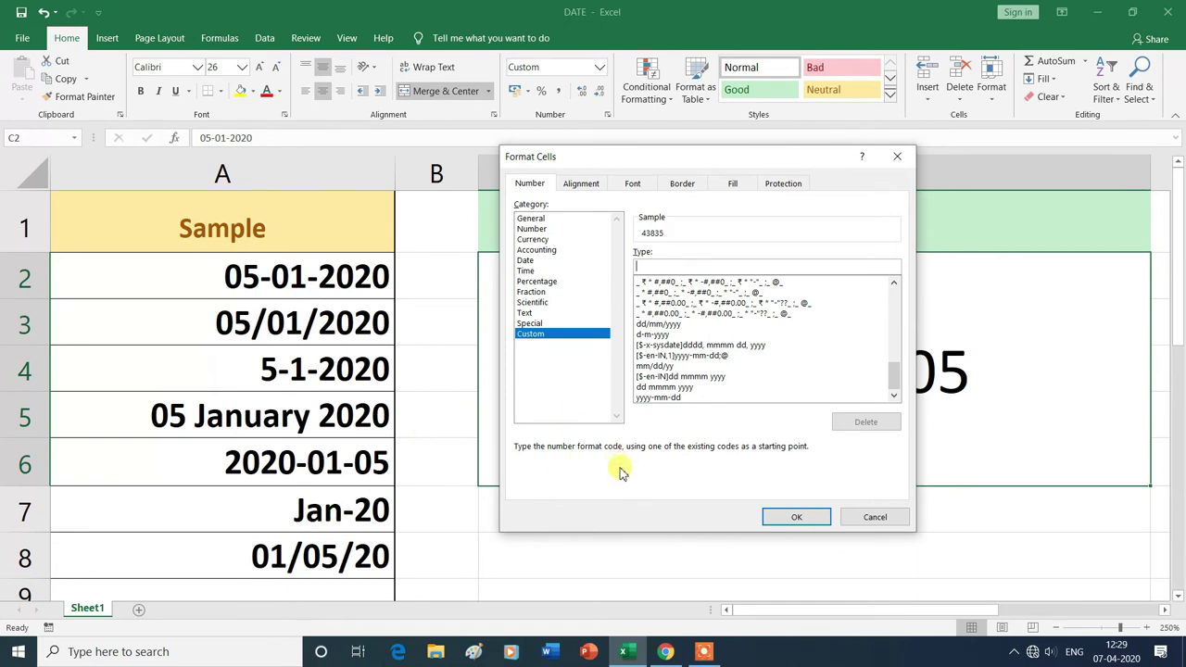
{"action": "type", "text": "mmm"}
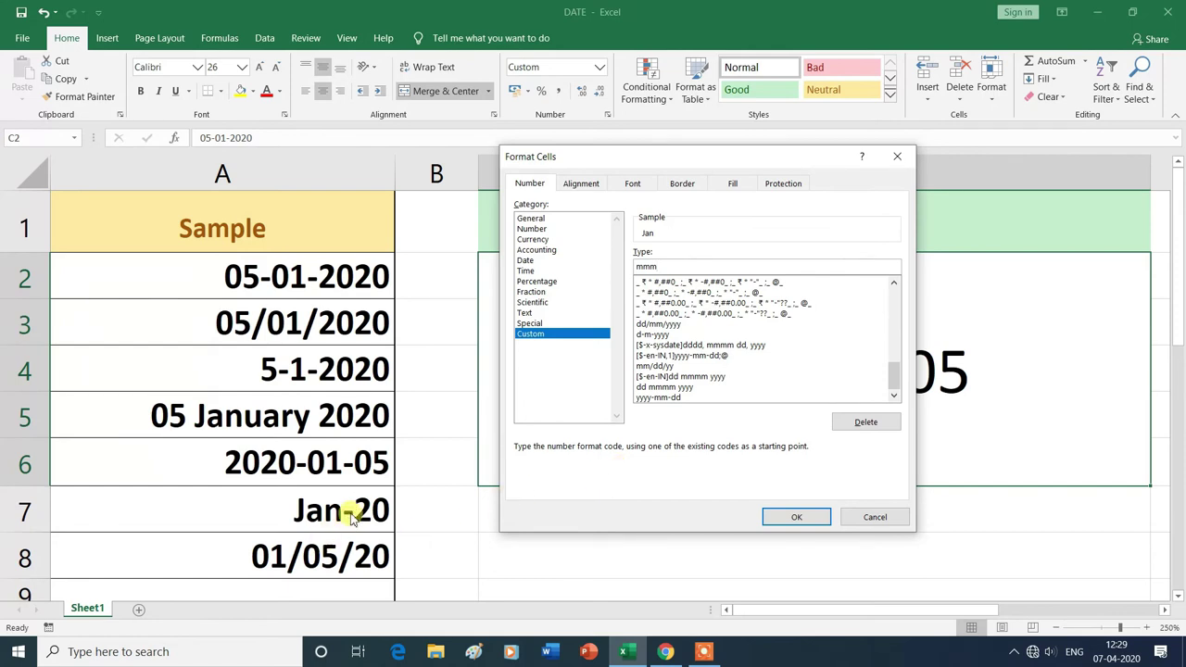
{"action": "type", "text": "-yy"}
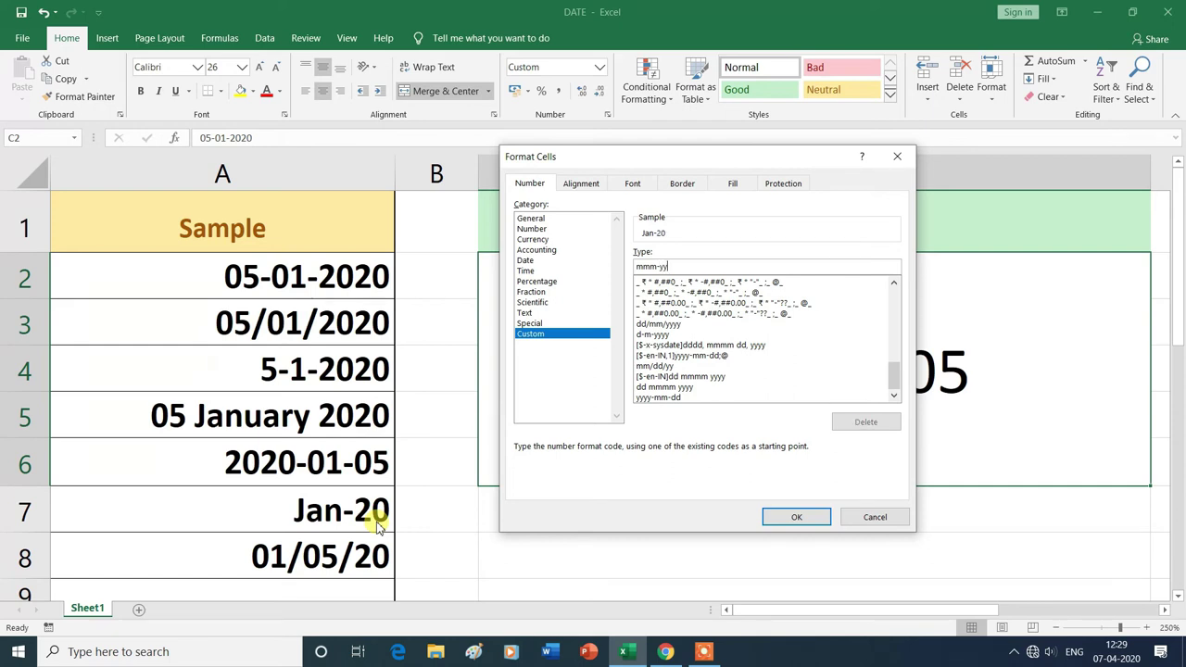
{"action": "left_click", "coordinate": [804, 521]}
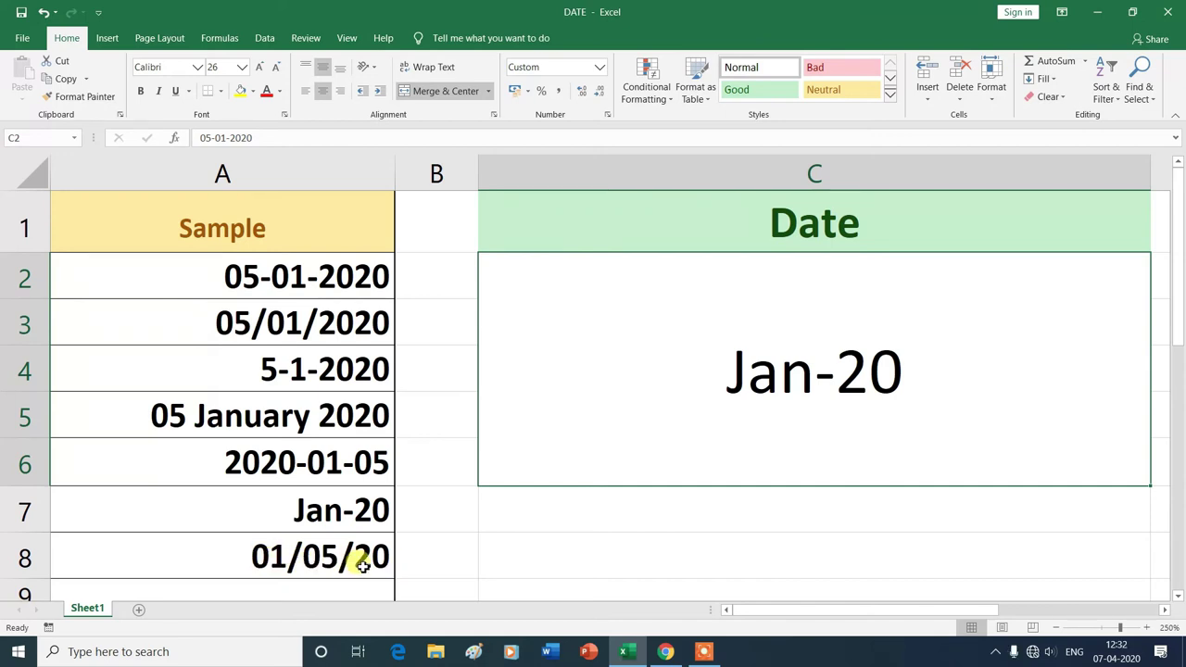
Replace C2's format code with mm/dd/yy so it shows 01/05/20.
{"action": "left_click", "coordinate": [600, 67]}
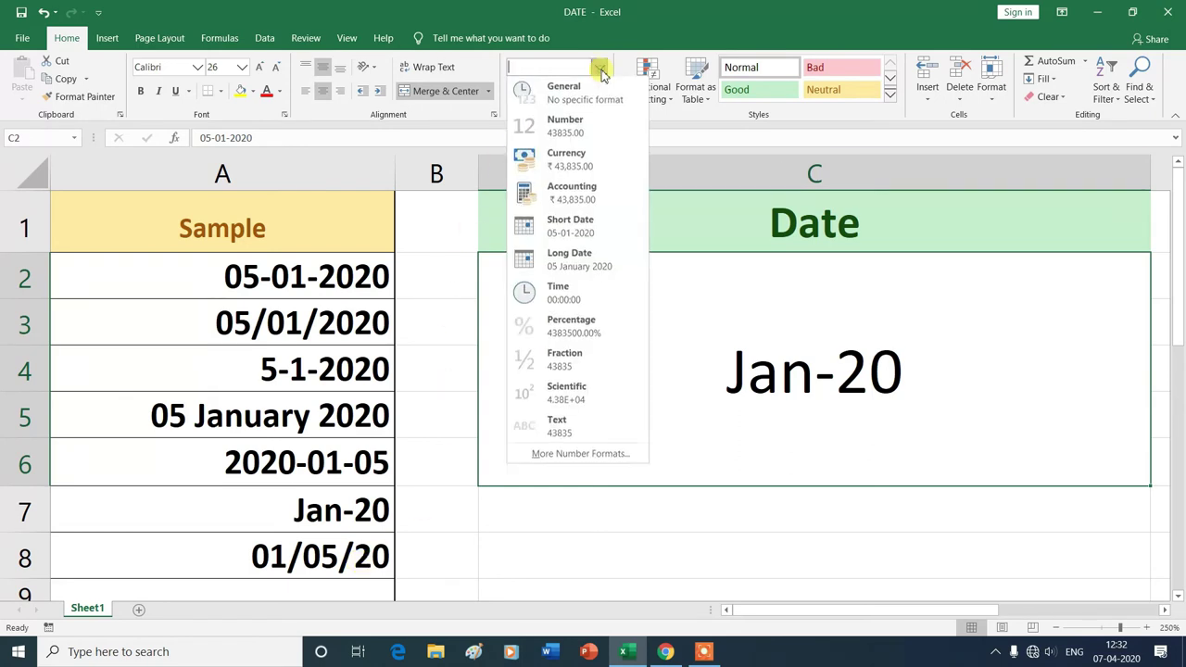
{"action": "left_click", "coordinate": [561, 454]}
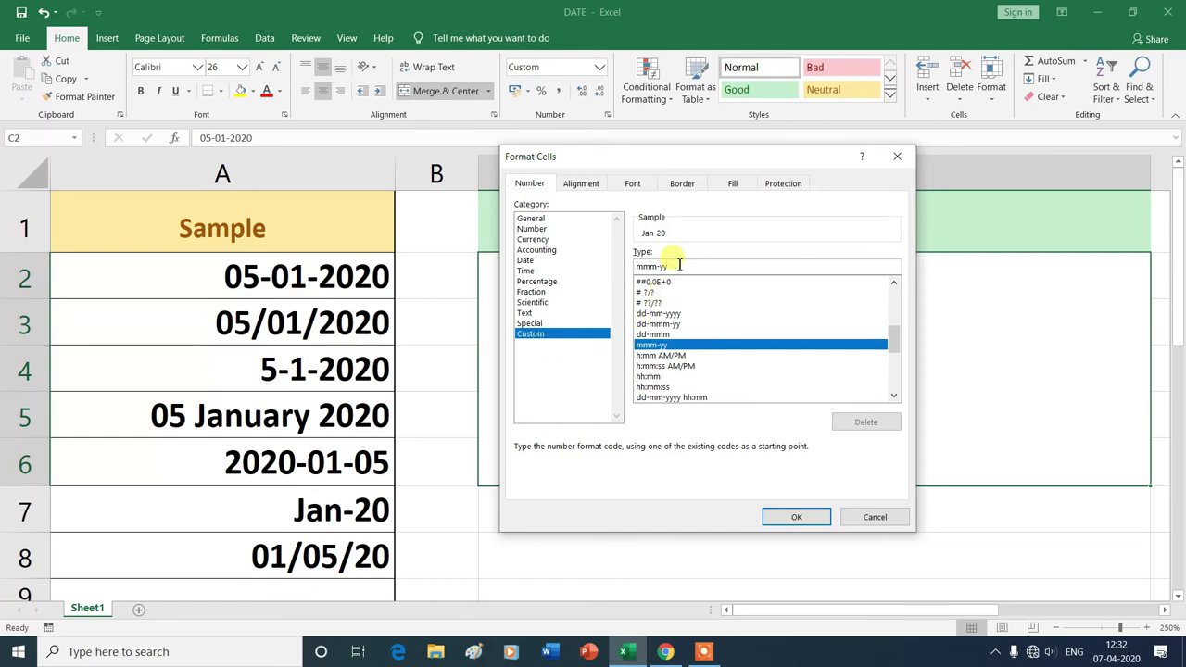
{"action": "key", "text": "BackSpace"}
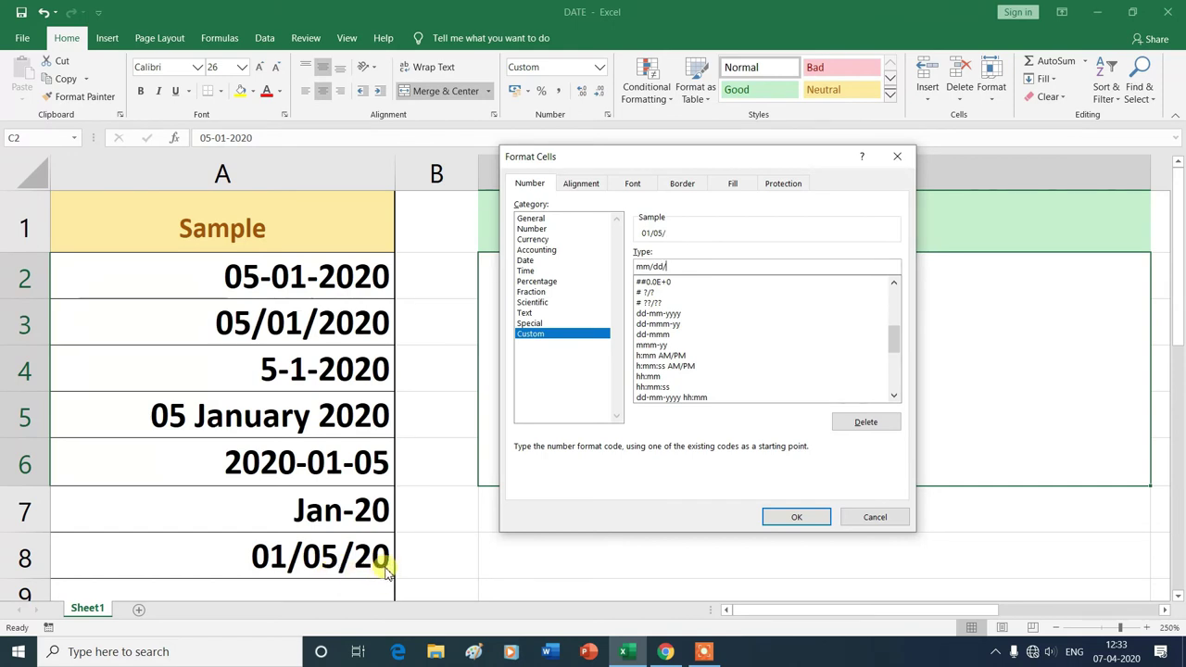
{"action": "type", "text": "/dd/"}
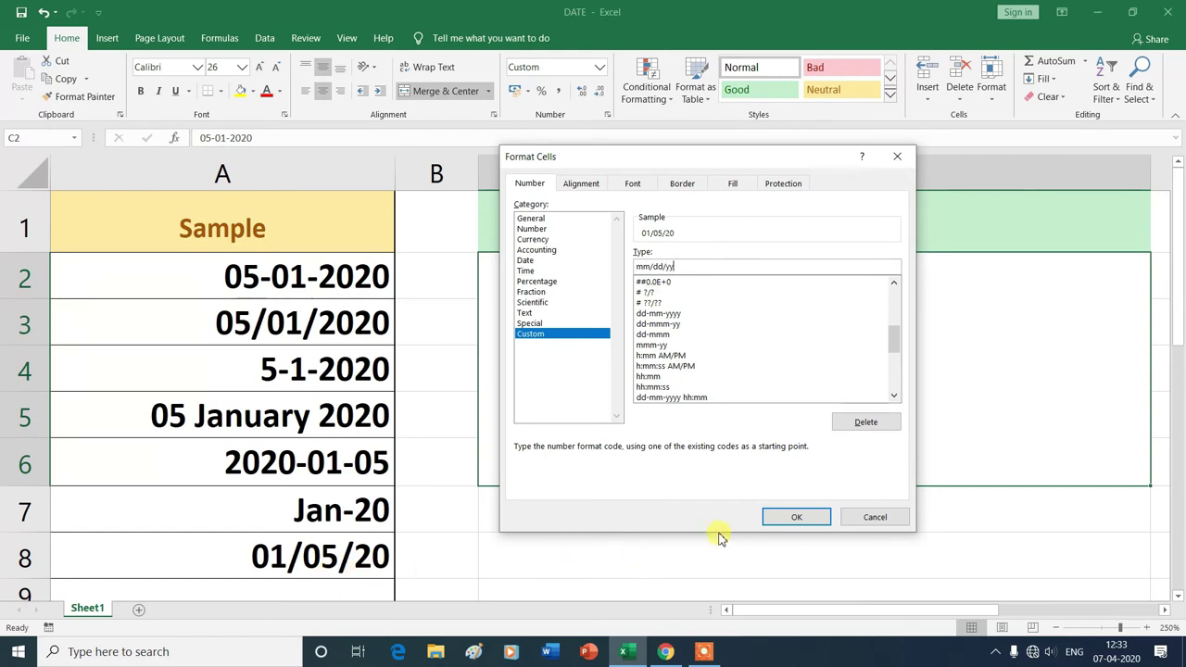
{"action": "left_click", "coordinate": [799, 519]}
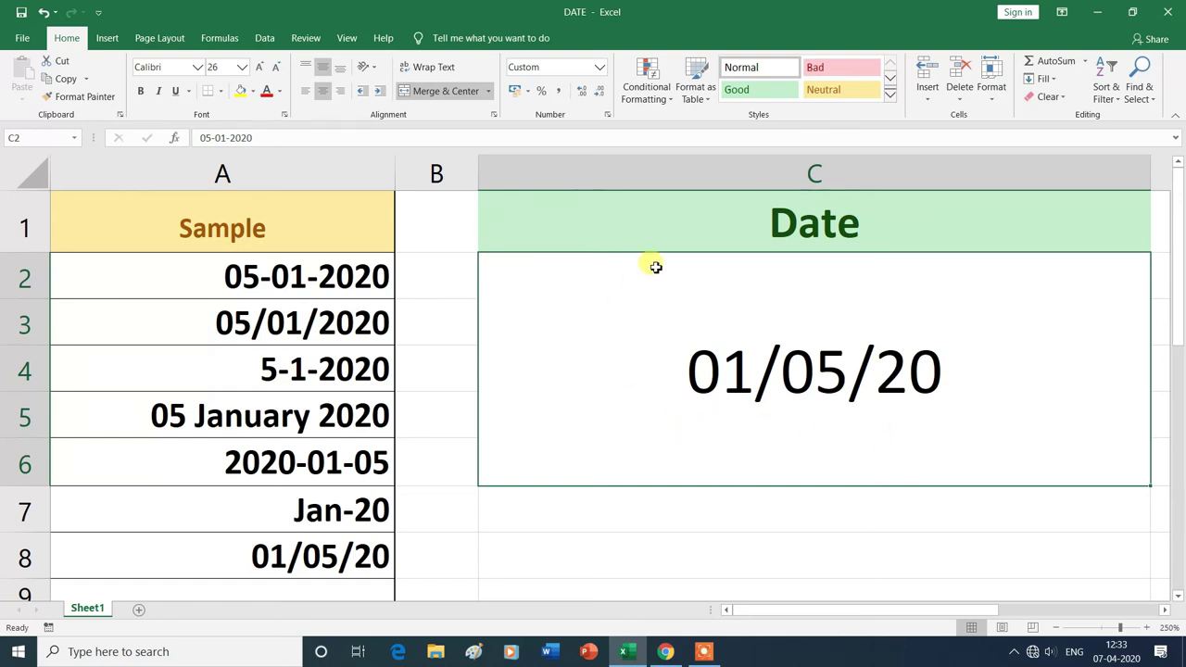
Pick dd/mm/yyyy from the Custom type list so C2 again reads 05/01/2020.
{"action": "left_click", "coordinate": [601, 74]}
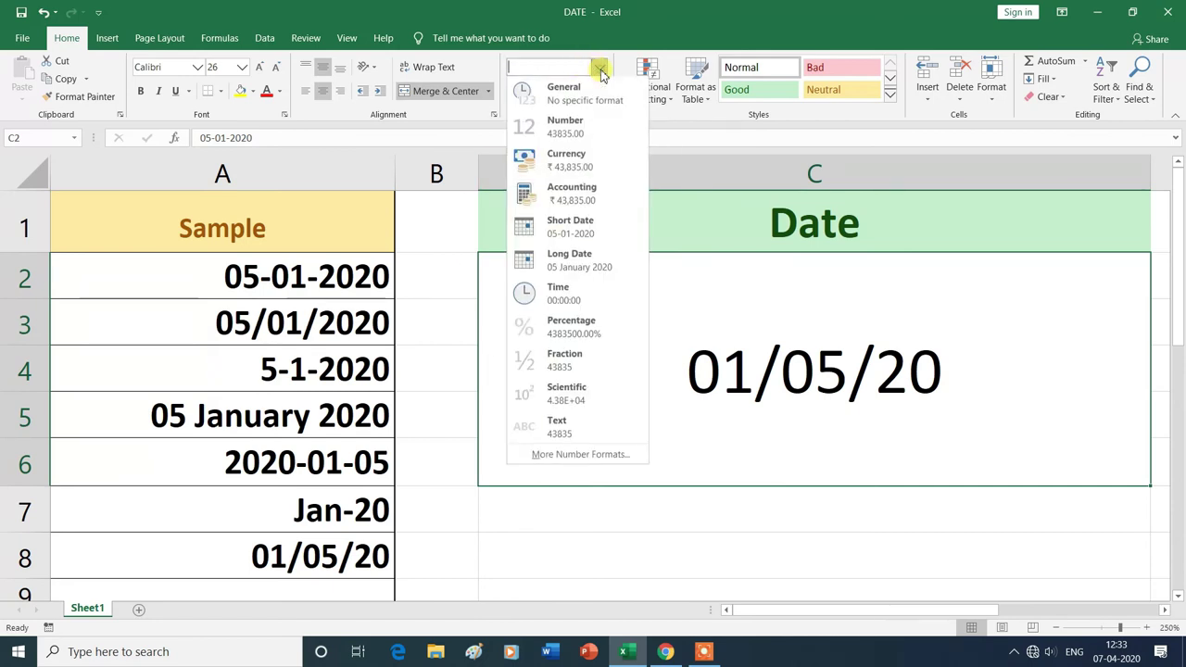
{"action": "left_click", "coordinate": [540, 458]}
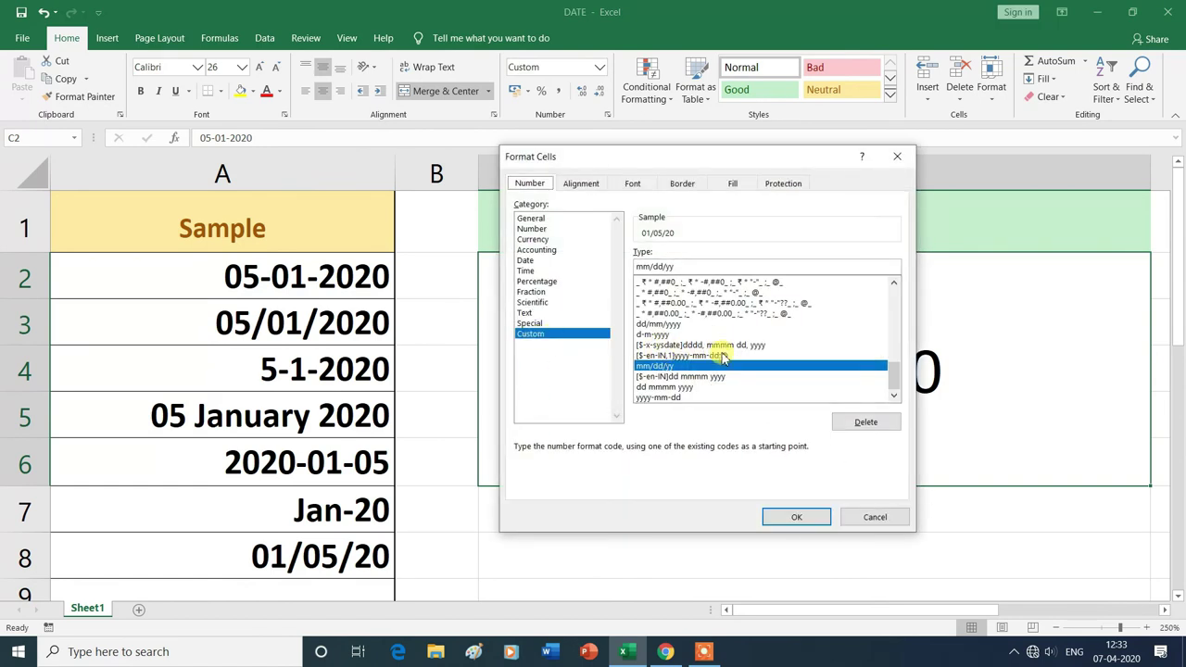
{"action": "left_click", "coordinate": [746, 377]}
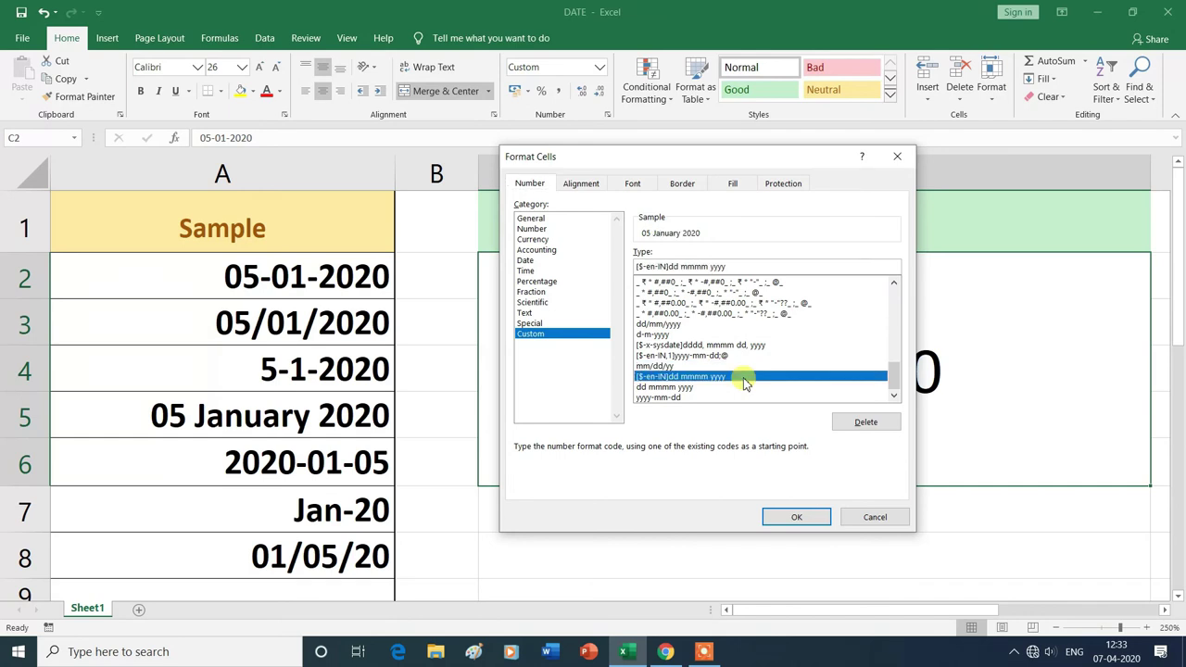
{"action": "left_click_drag", "start_coordinate": [758, 156], "coordinate": [411, 170]}
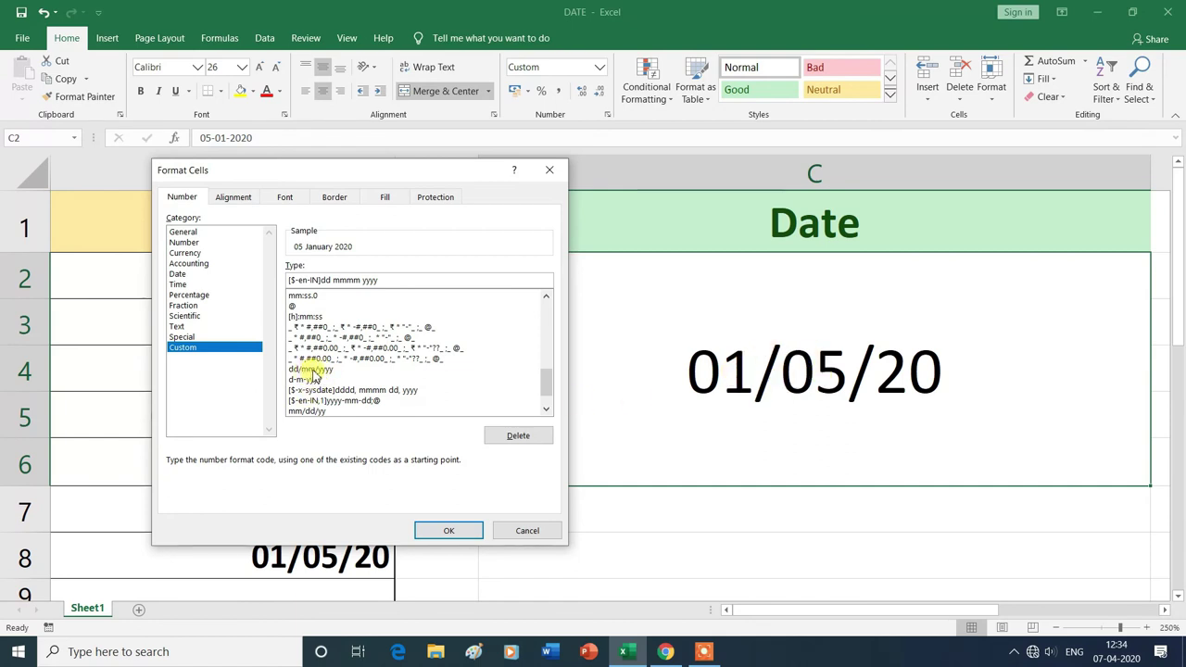
{"action": "left_click", "coordinate": [311, 369]}
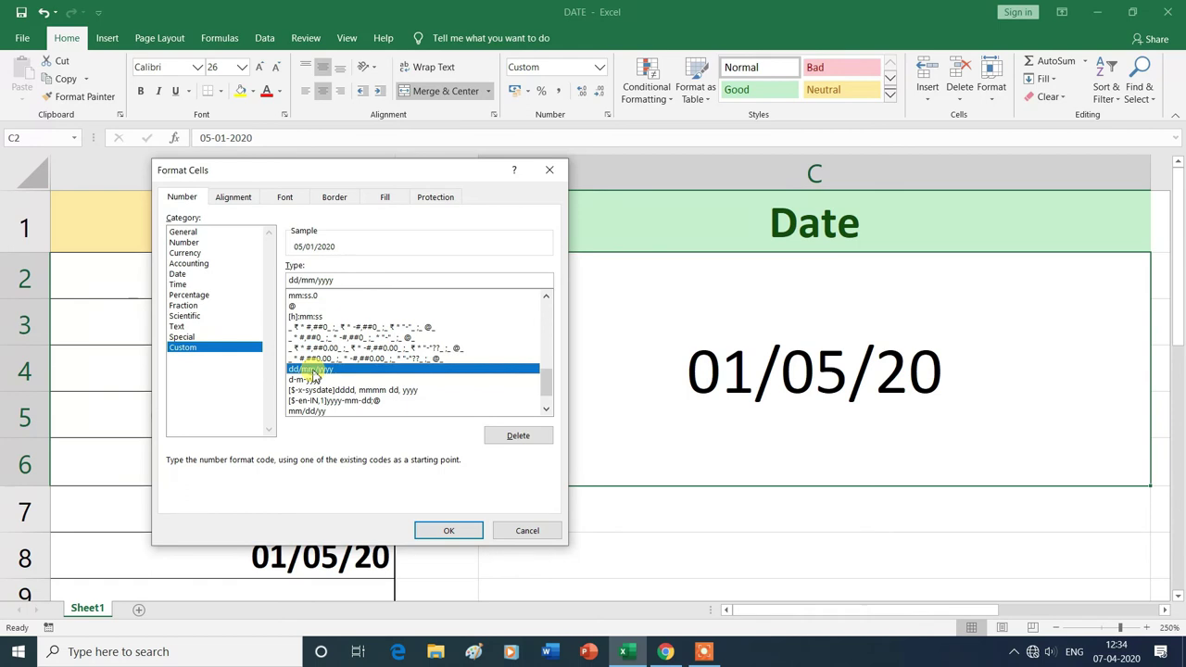
{"action": "left_click", "coordinate": [450, 531]}
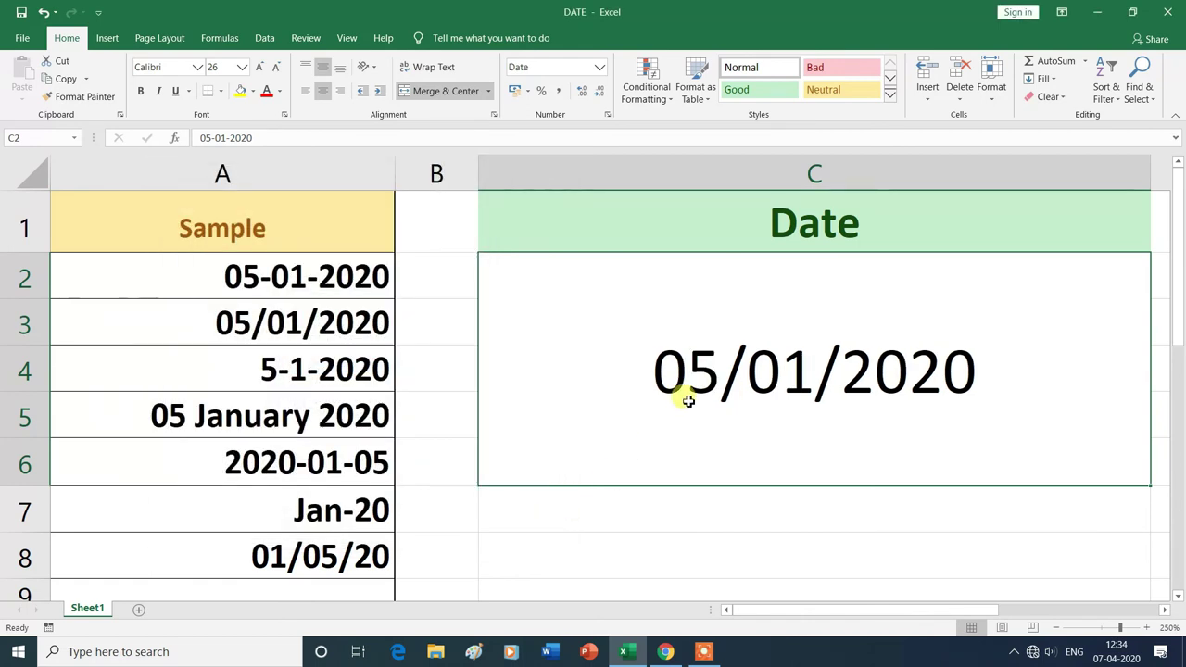
{"action": "left_click", "coordinate": [598, 72]}
{"action": "left_click", "coordinate": [543, 456]}
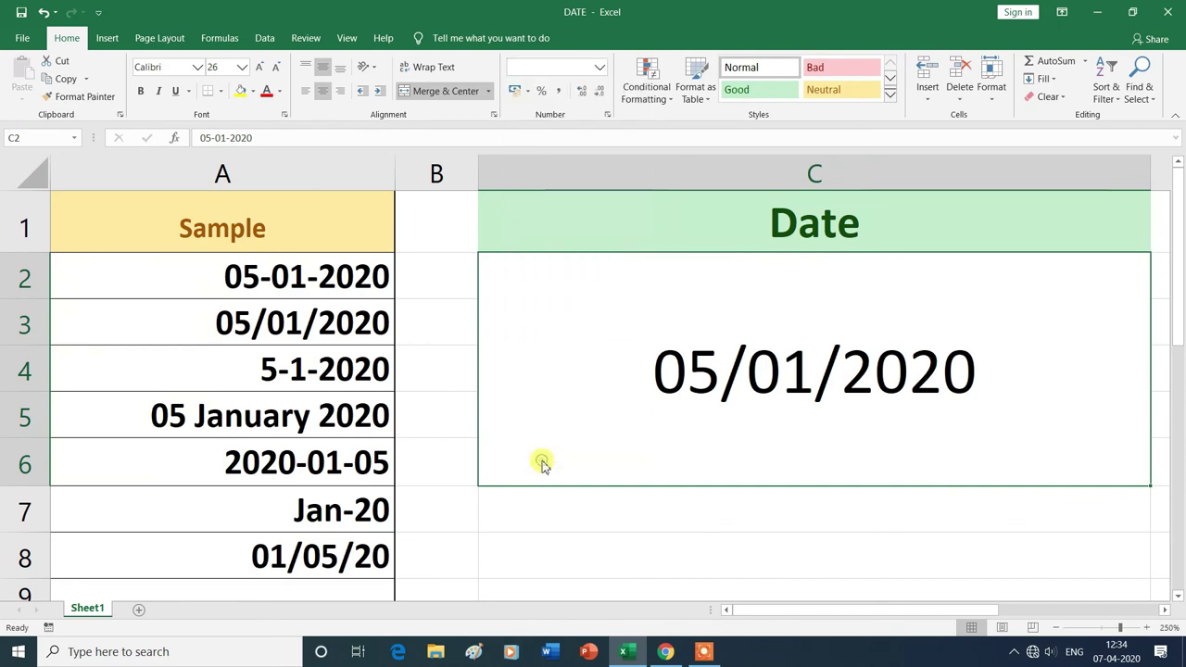
Apply the dd-mmm-yy custom type to C2, showing 05-Jan-20, and reselect the cell.
{"action": "left_click", "coordinate": [190, 347]}
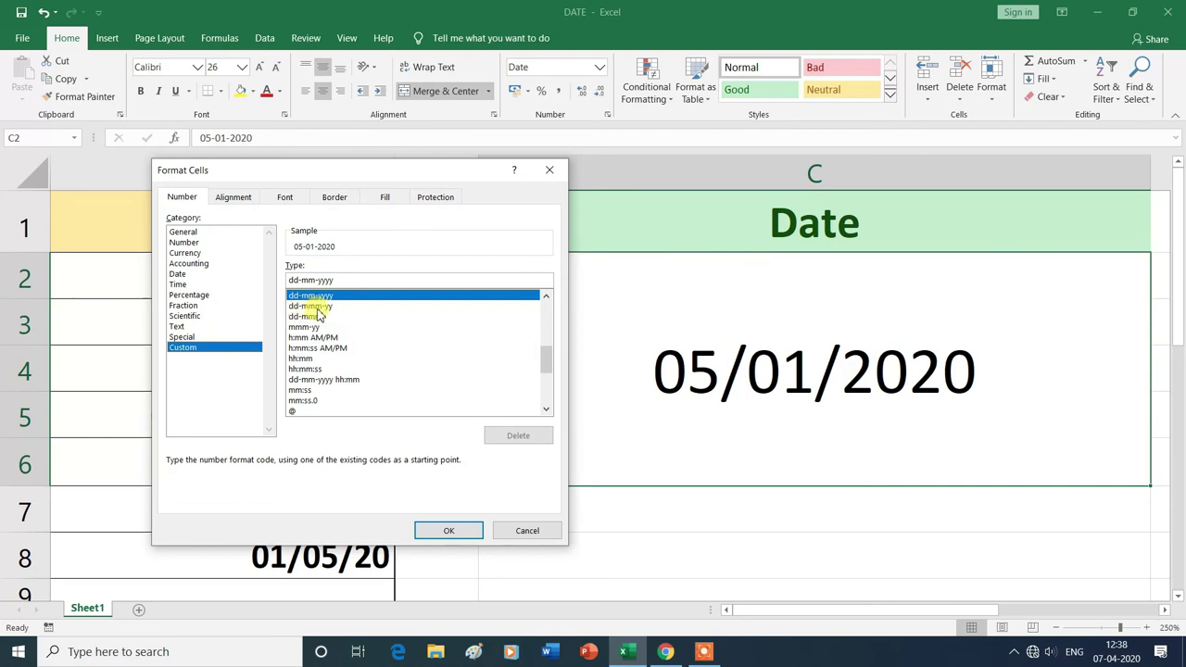
{"action": "left_click", "coordinate": [316, 308]}
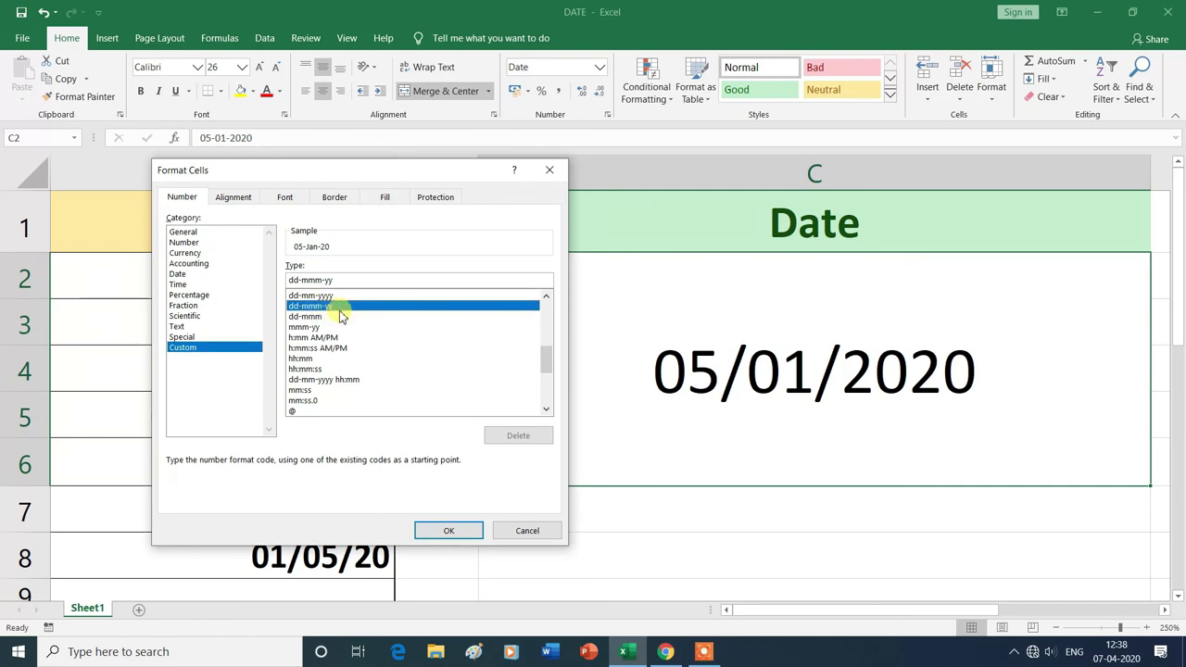
{"action": "left_click", "coordinate": [452, 533]}
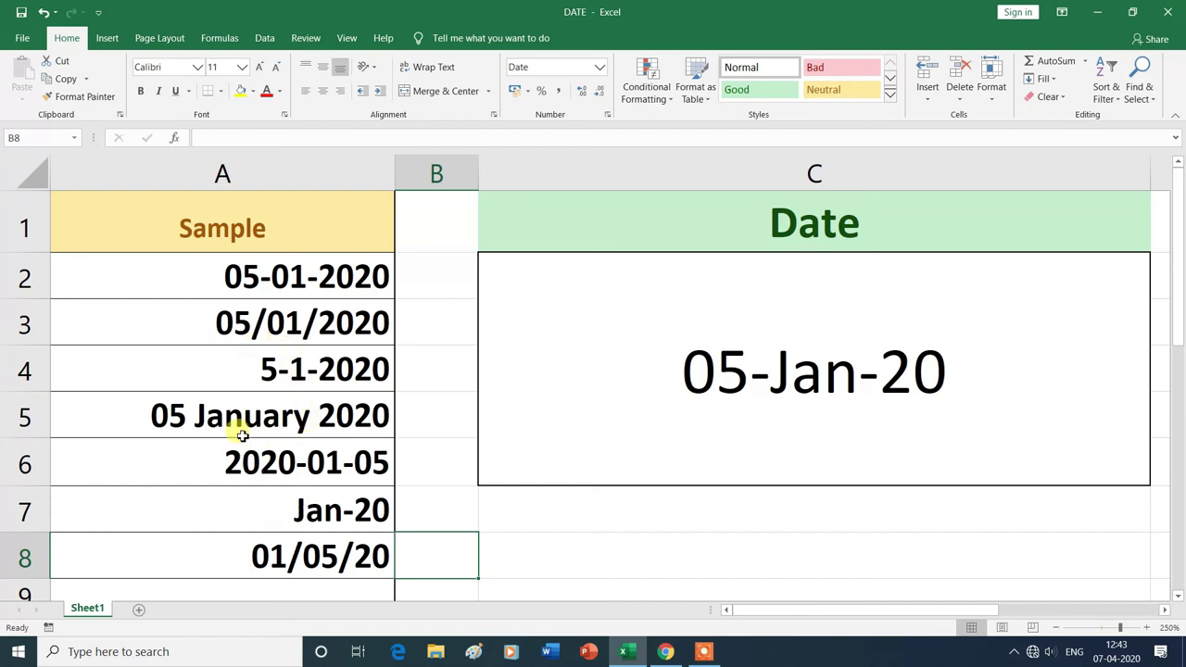
{"action": "left_click", "coordinate": [646, 431]}
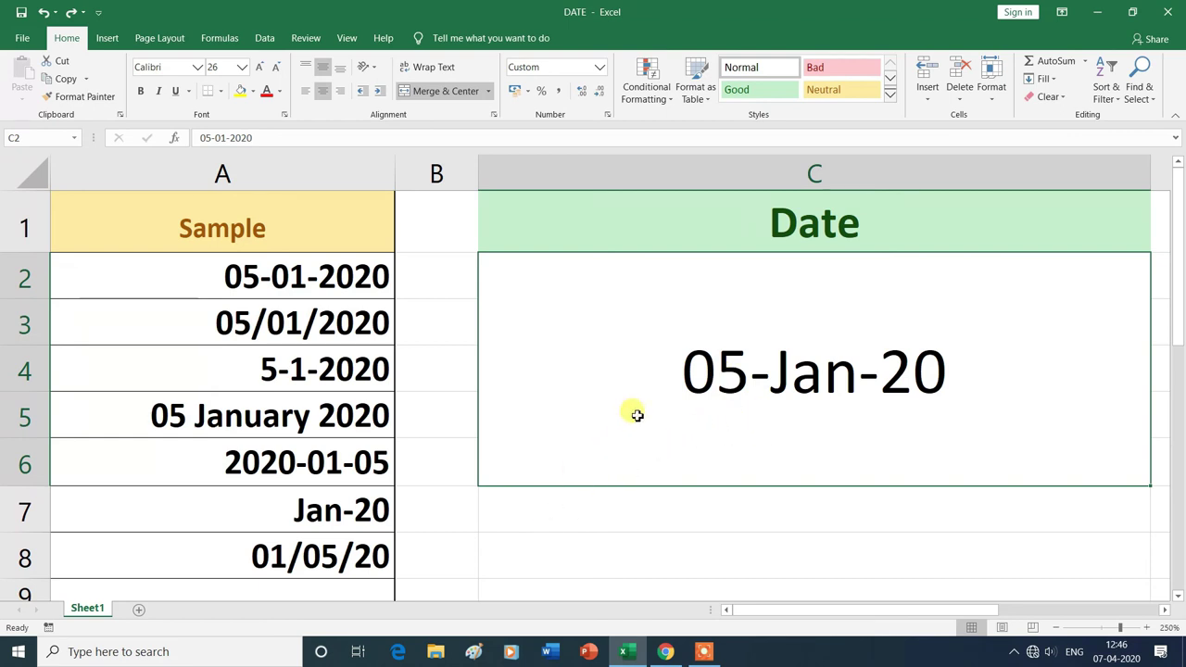
Apply the built-in '14 March 2012' Date type to C2, showing 05 January 2020.
{"action": "left_click", "coordinate": [599, 72]}
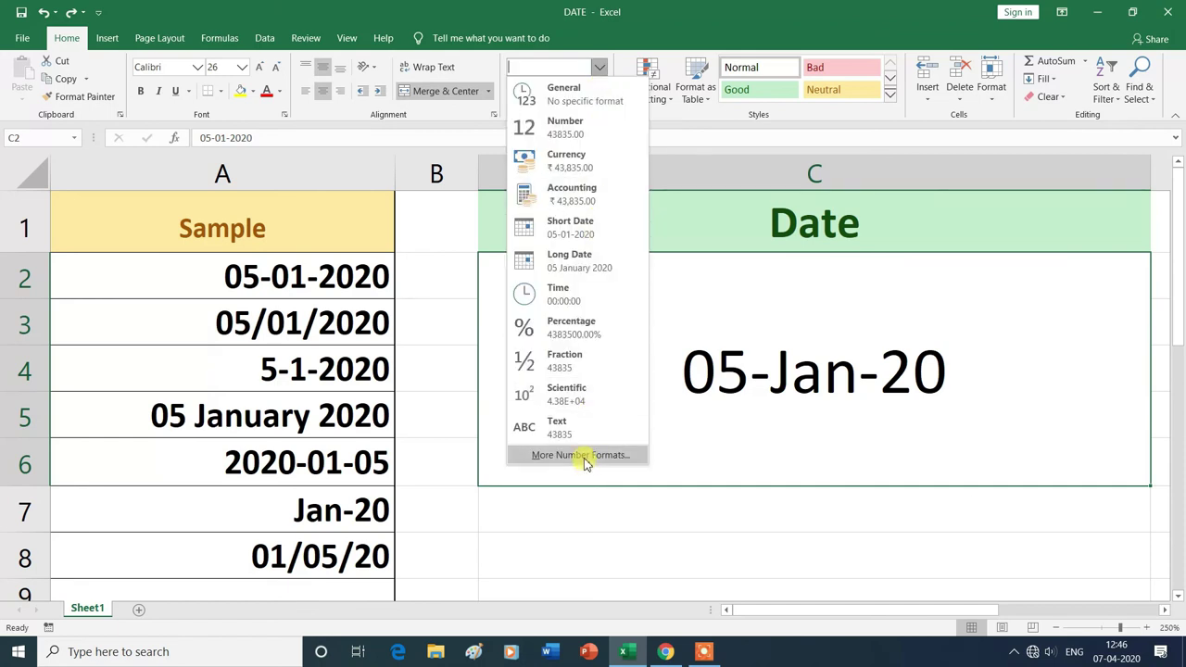
{"action": "left_click", "coordinate": [585, 458]}
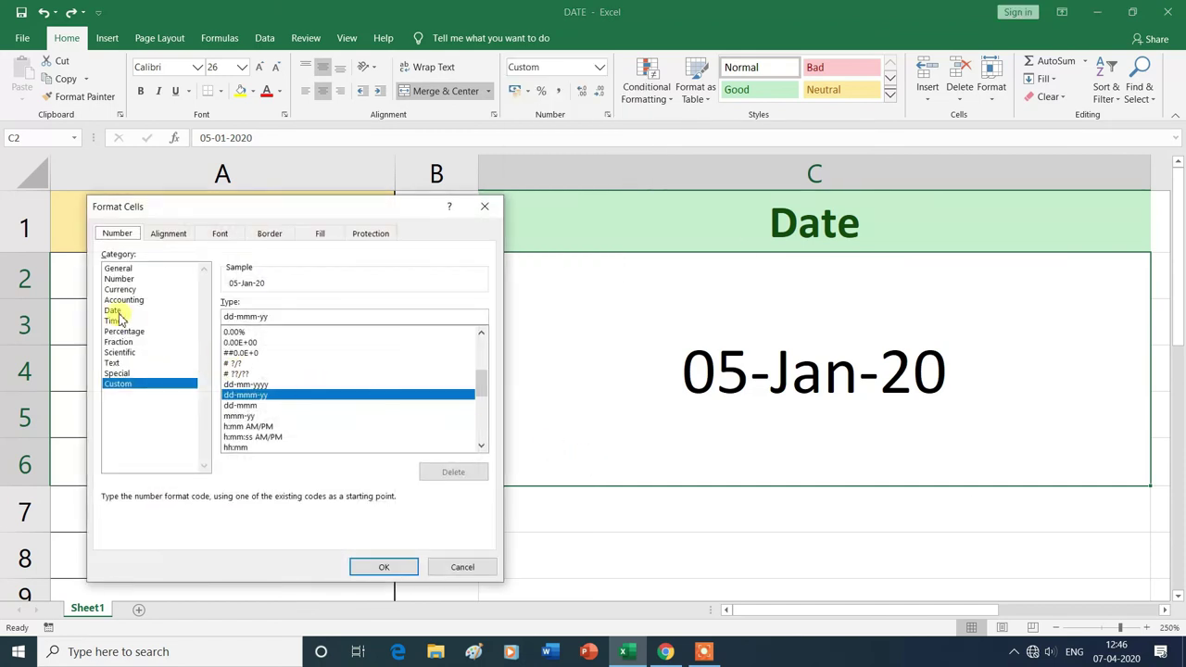
{"action": "left_click", "coordinate": [116, 312]}
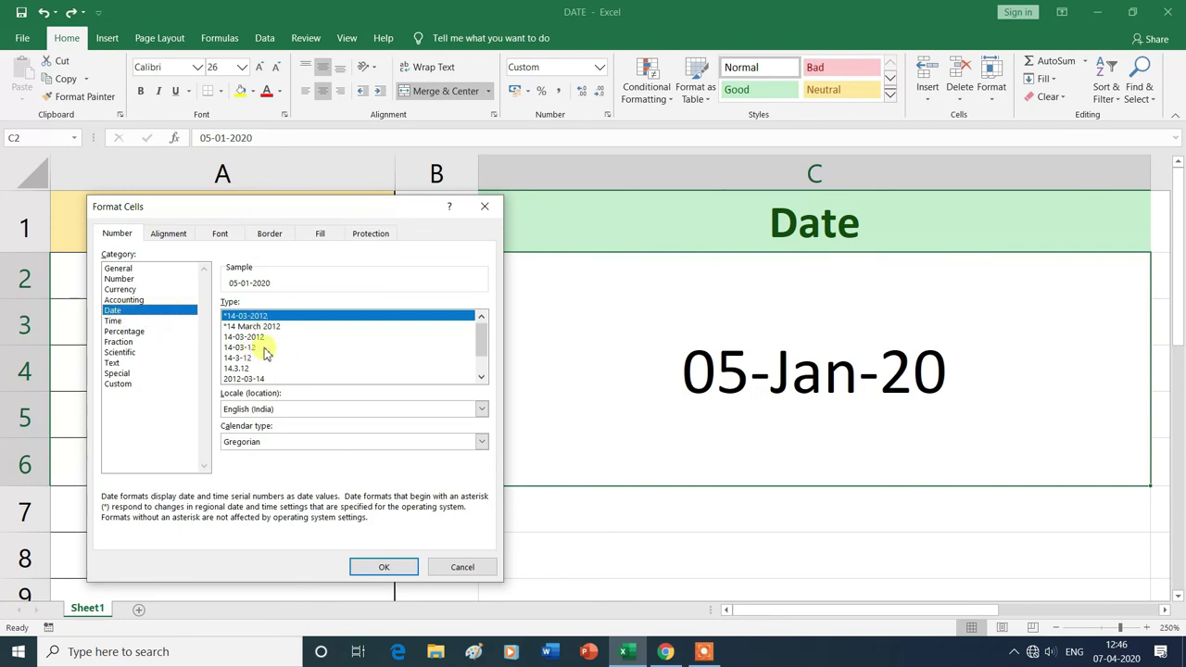
{"action": "left_click", "coordinate": [264, 349]}
{"action": "scroll", "coordinate": [263, 350], "scroll_direction": "down", "scroll_amount": 1}
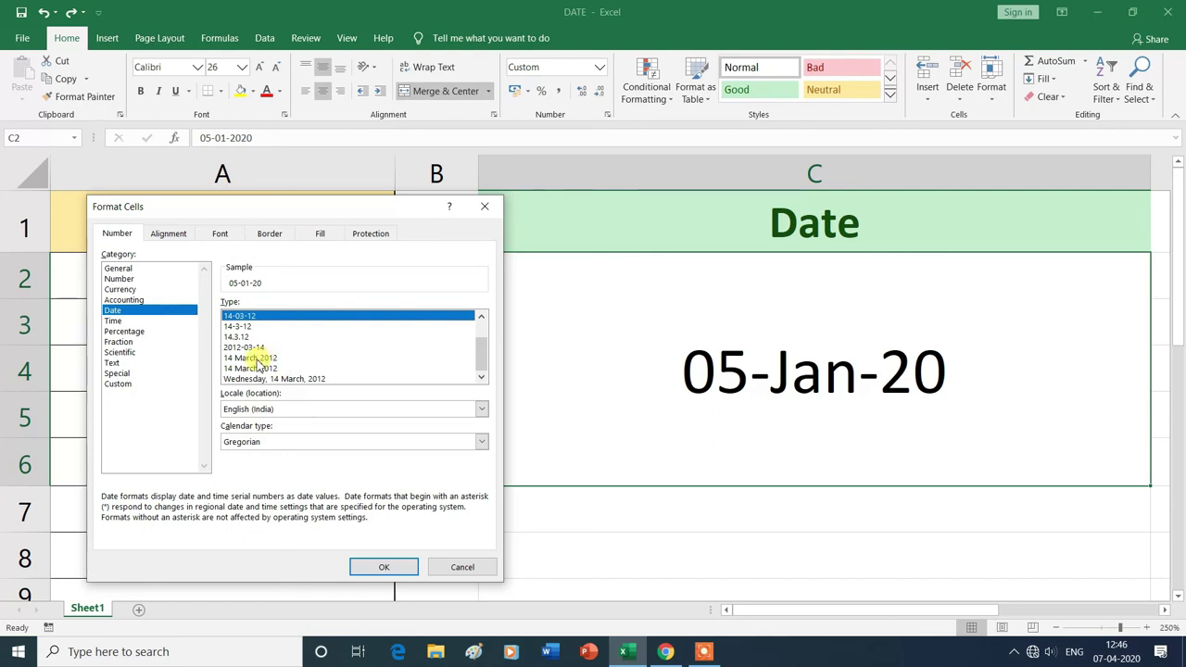
{"action": "left_click", "coordinate": [258, 360]}
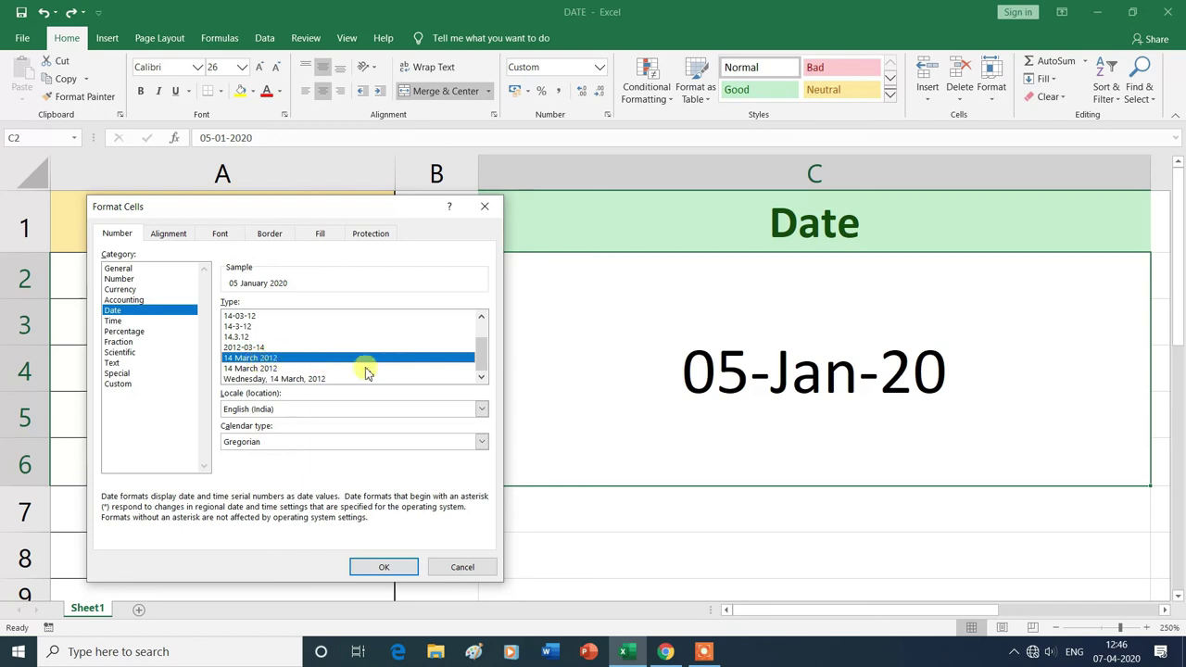
{"action": "left_click", "coordinate": [387, 568]}
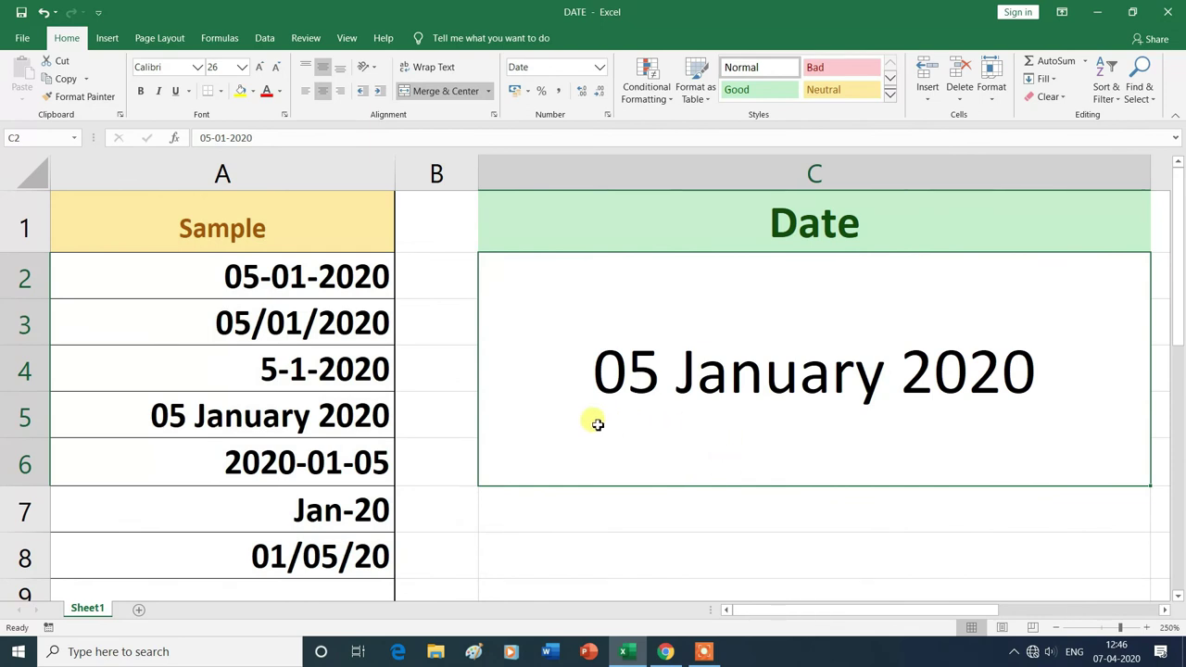